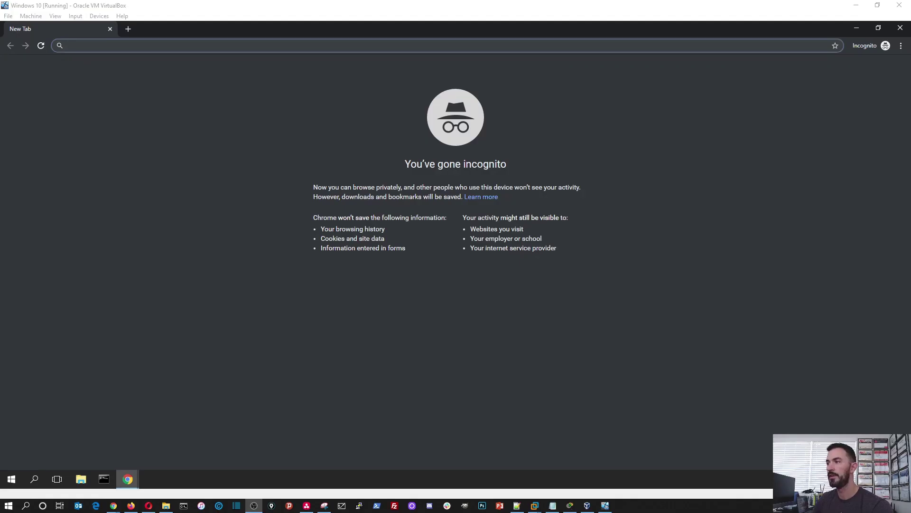
Step: Go to google.com in Chrome inside the virtual machine
left_click(658, 257)
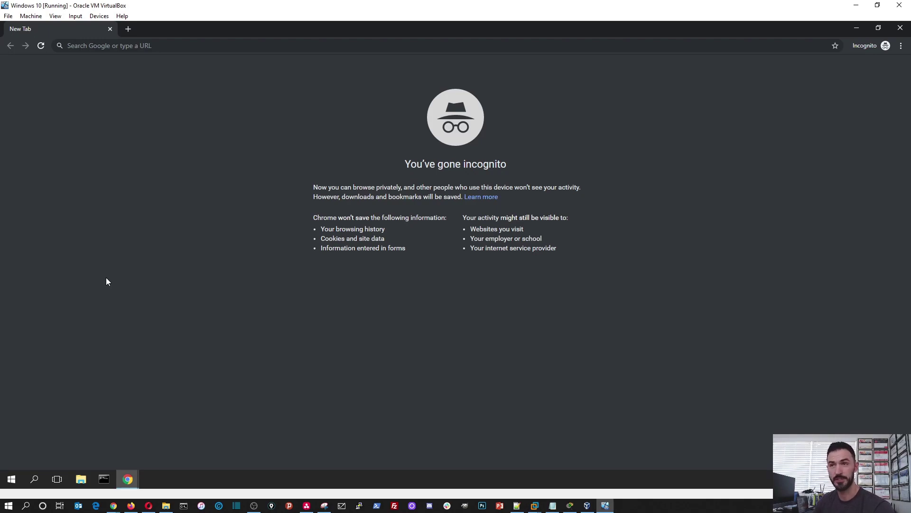
left_click(173, 47)
type("gogole.c")
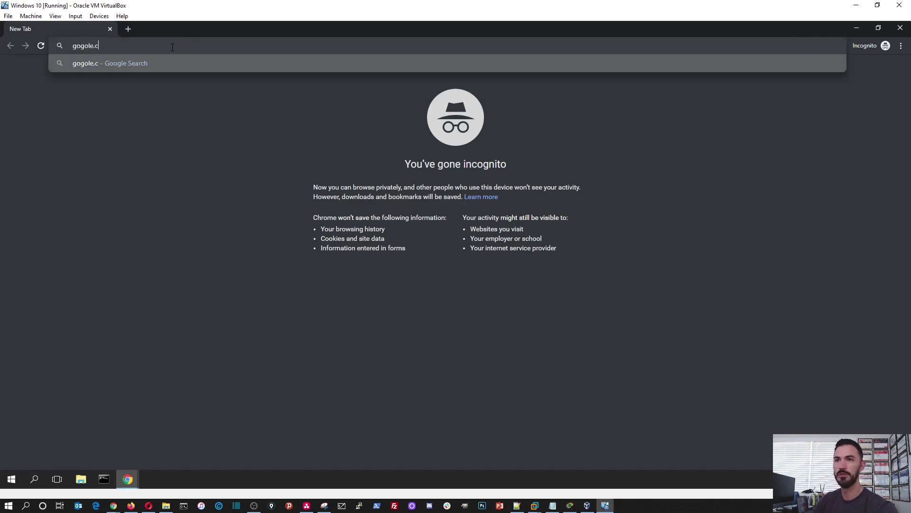
key("BackSpace")
key("BackSpace")
key("BackSpace")
key("BackSpace")
key("BackSpace")
key("BackSpace")
key("BackSpace")
key("BackSpace")
type("google.c")
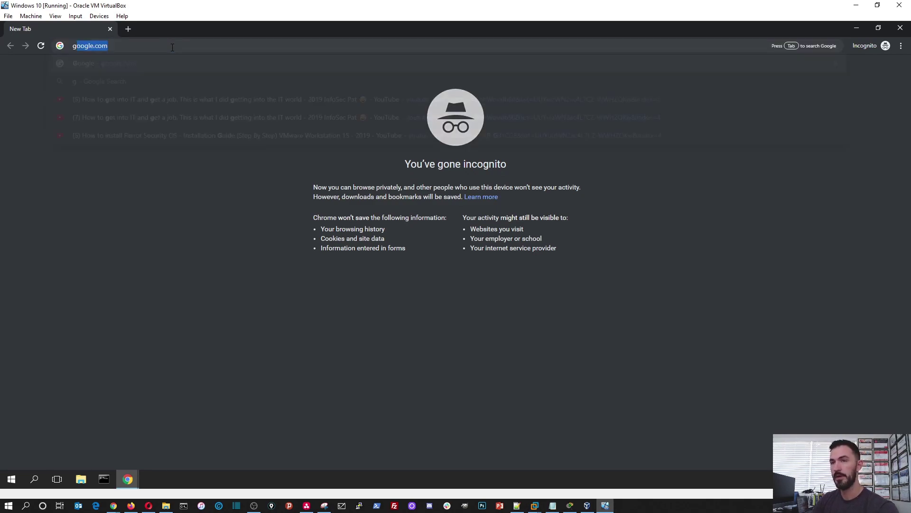
key("Return")
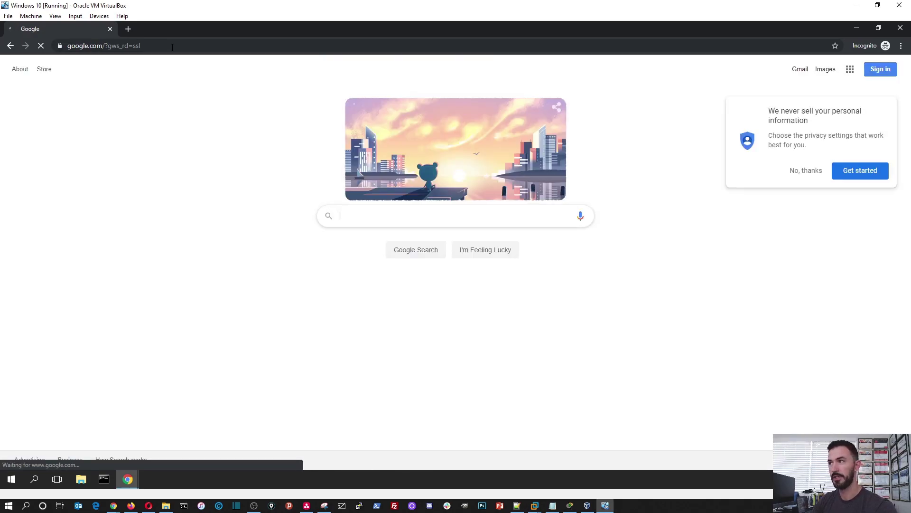
Step: Search 'cisco packet tracer' and open the Packet Tracer - Cisco Networking Academy result
type("cisco")
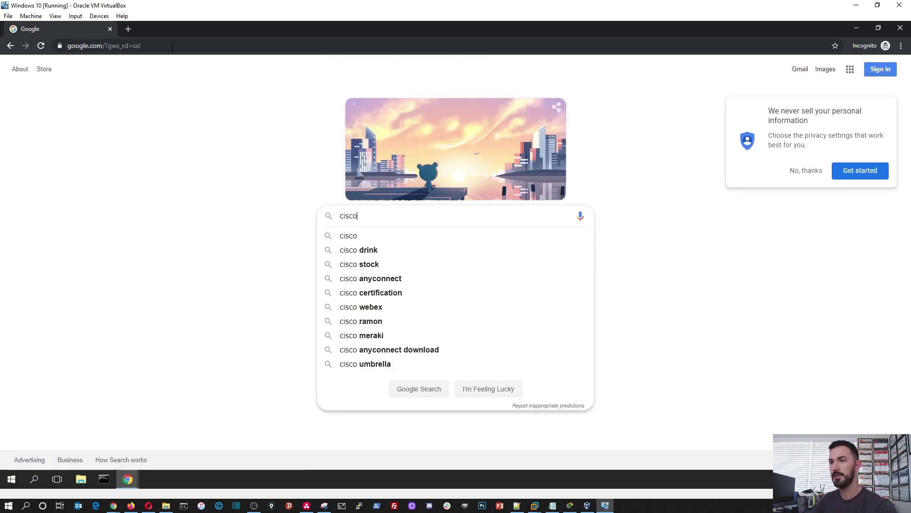
type(" pack")
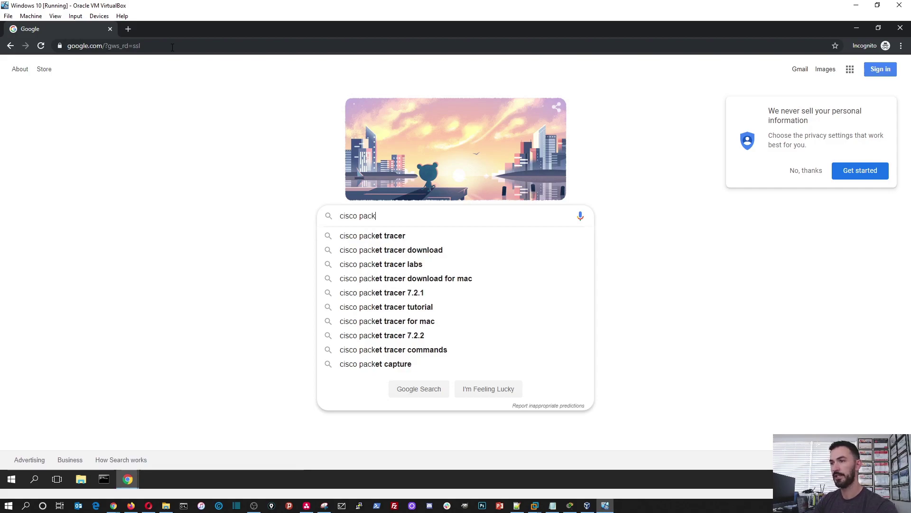
key("Down")
key("Return")
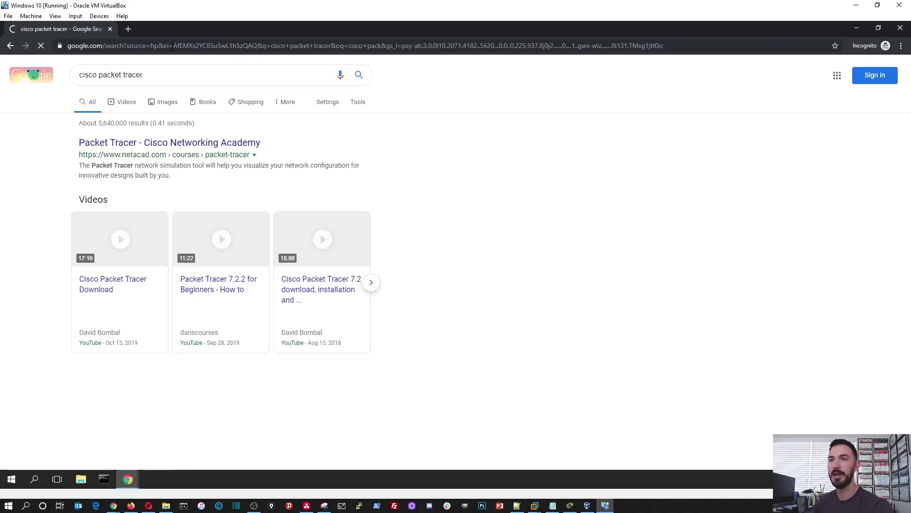
left_click(267, 156)
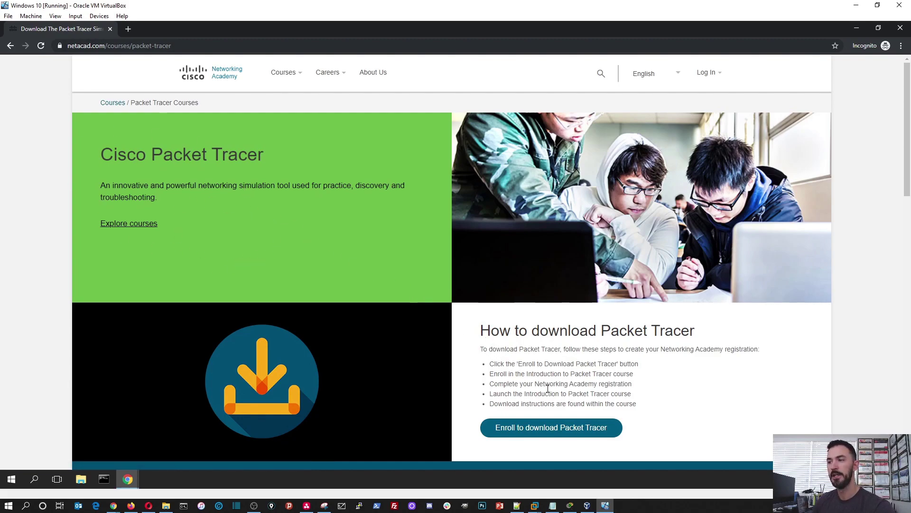
Step: Open the Introduction to Packet Tracer enrolment page, then its English sign-up form in a new tab
scroll(545, 423, "down", 1)
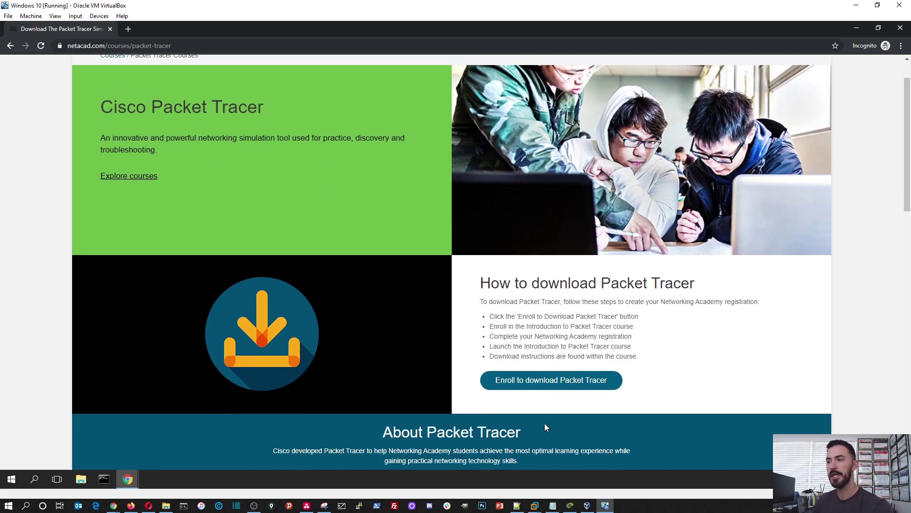
left_click(532, 383)
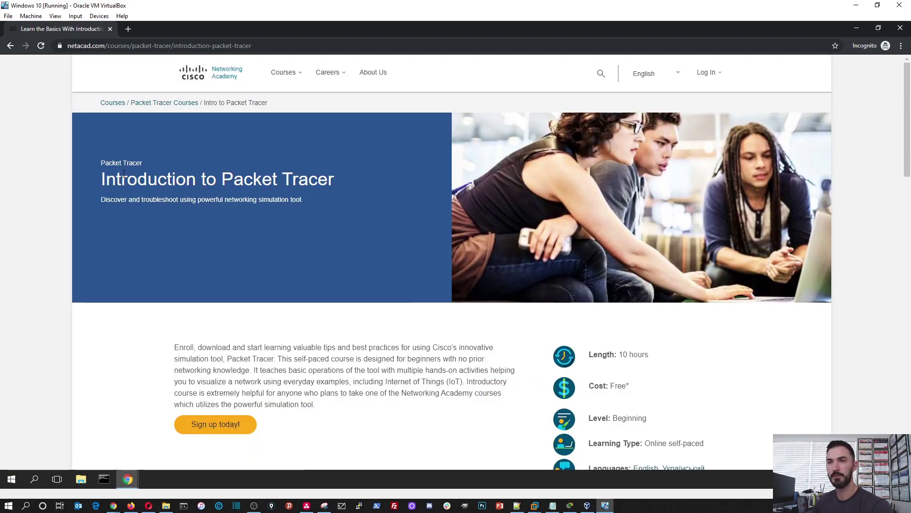
scroll(281, 339, "down", 1)
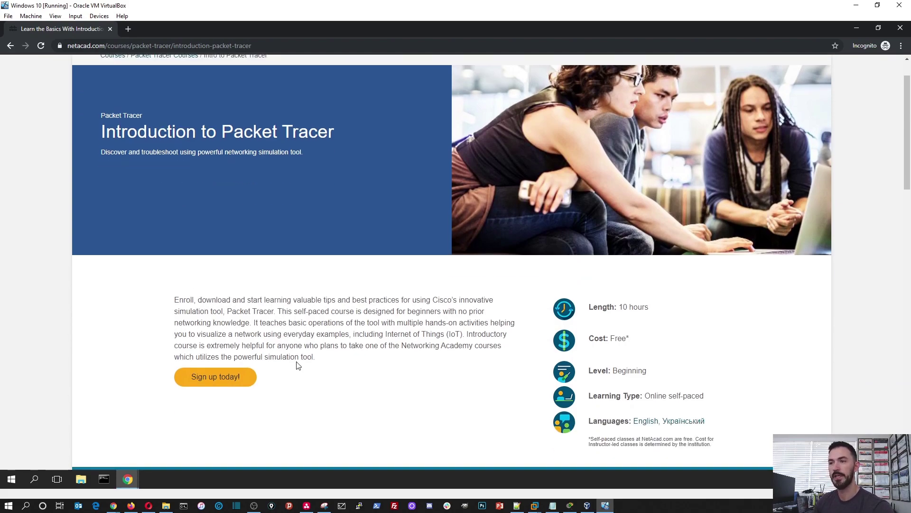
left_click_drag(611, 308, 669, 311)
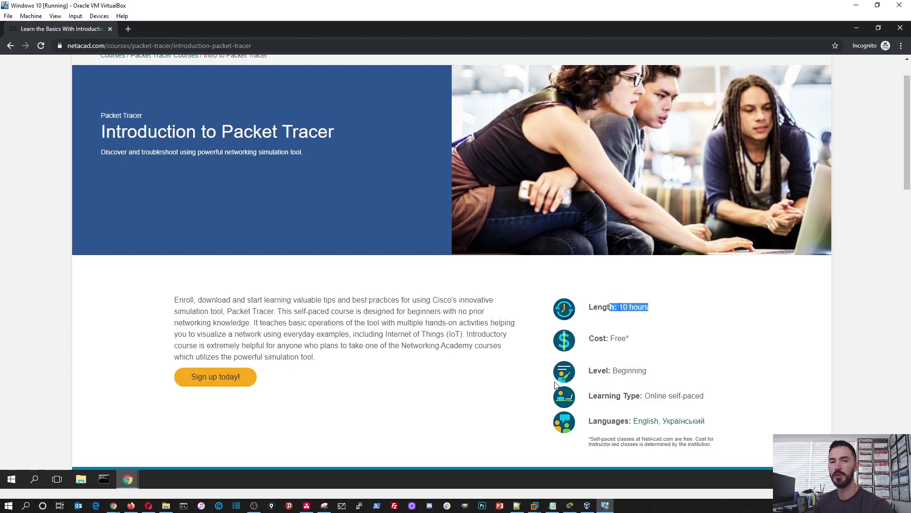
mouse_move(224, 378)
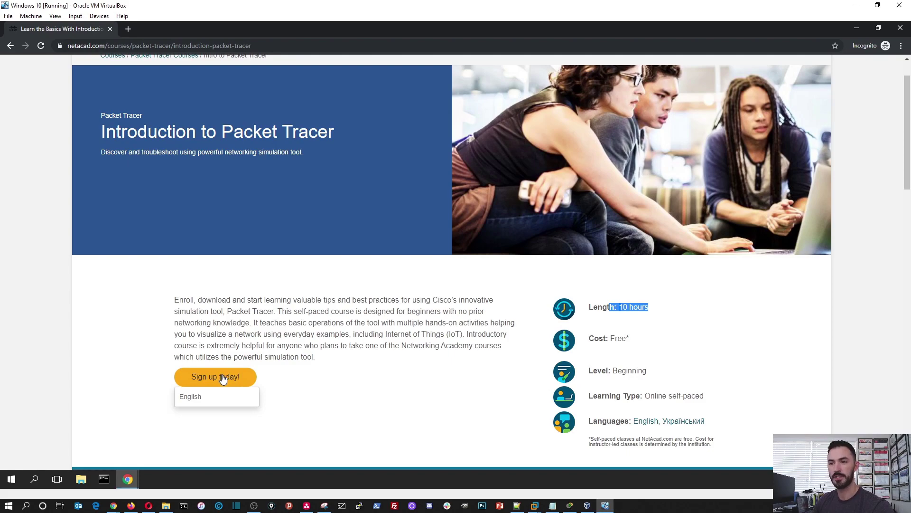
left_click(235, 402)
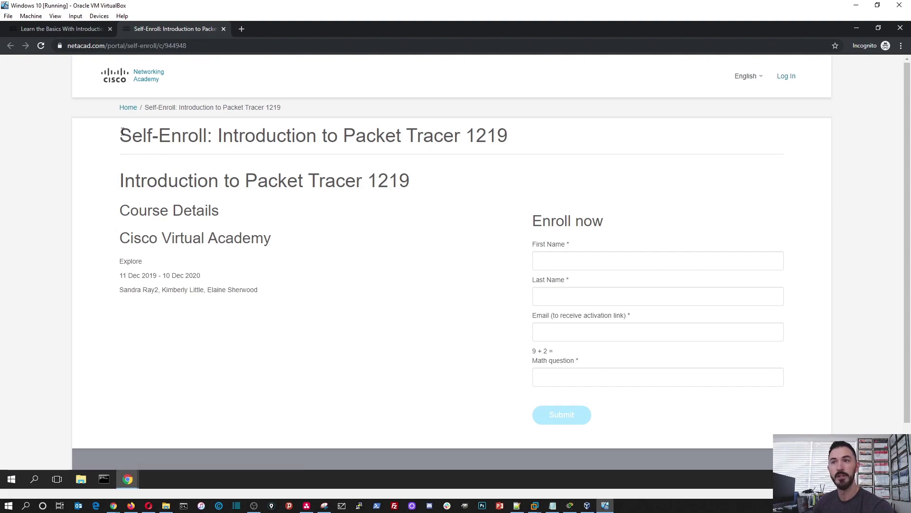
Step: Click through the First Name, Last Name, Email and math question fields, leaving them empty
left_click_drag(123, 131, 393, 136)
left_click(414, 147)
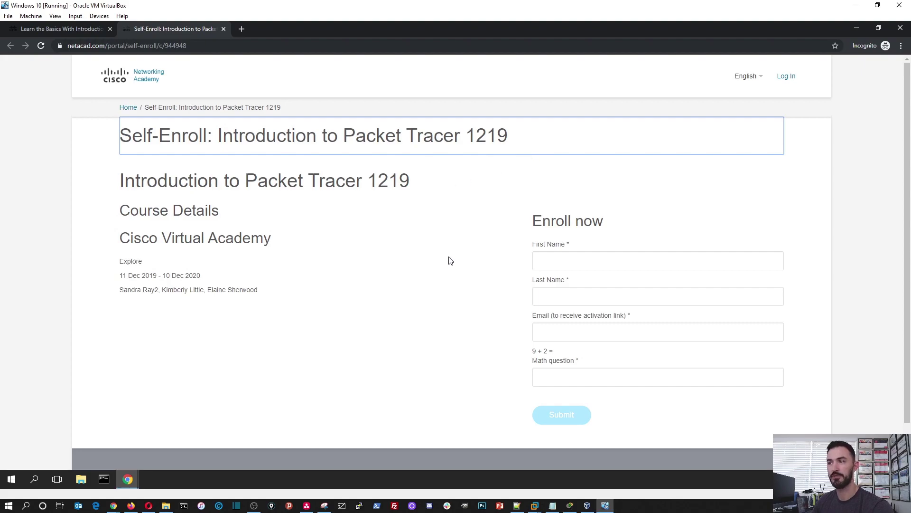
left_click(573, 264)
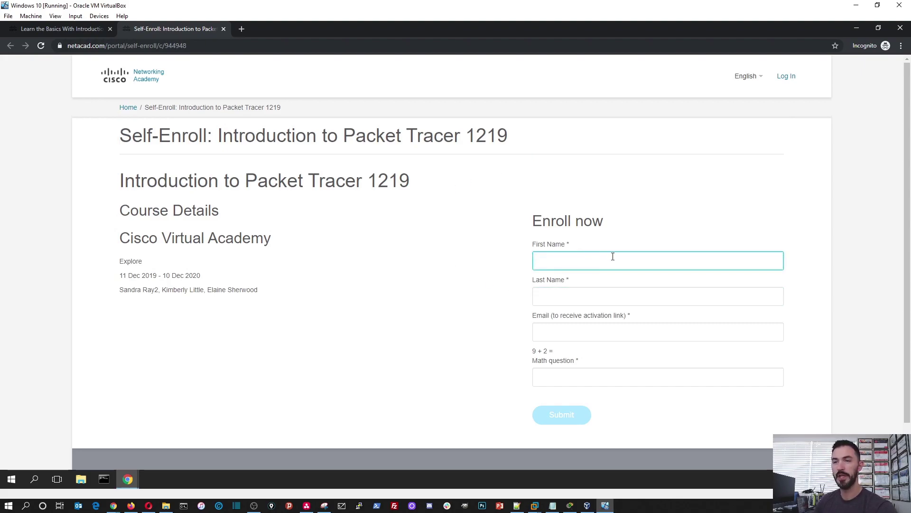
left_click(583, 299)
left_click(594, 351)
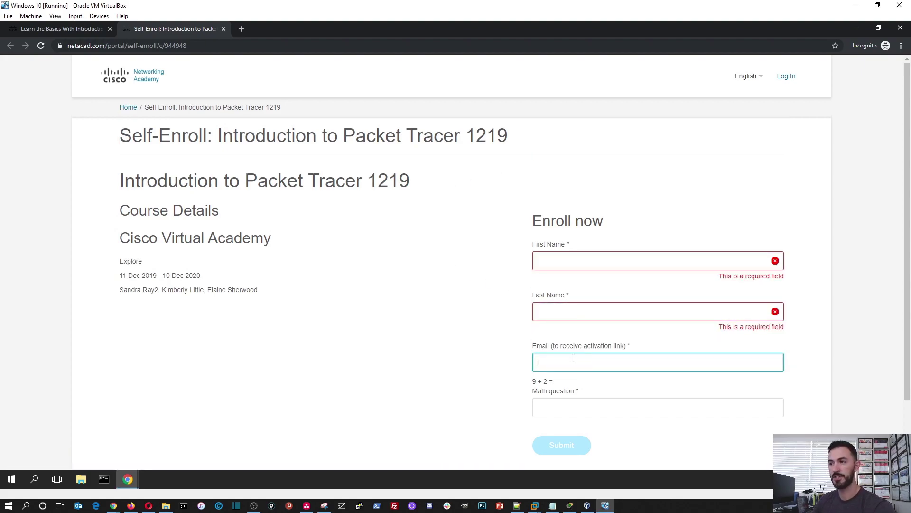
left_click(546, 412)
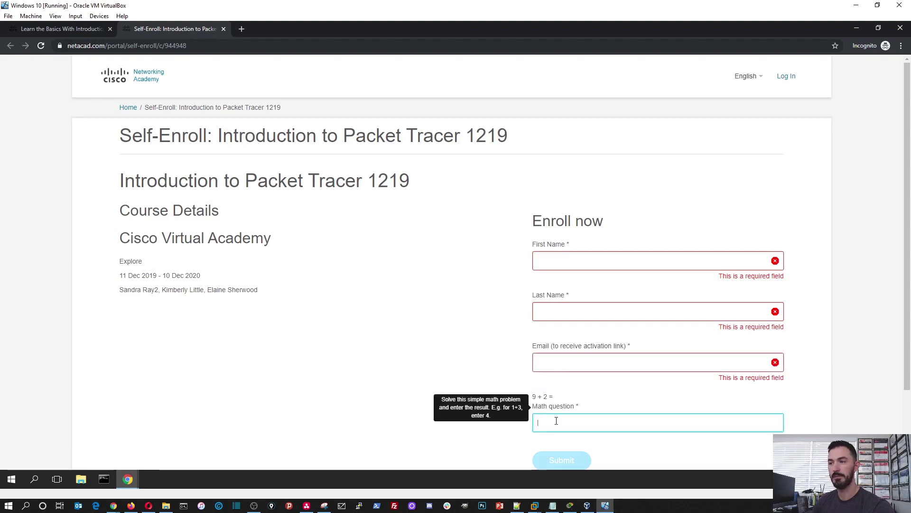
left_click(398, 284)
Step: Review the form, then return to the Introduction to Packet Tracer course page in the first tab
scroll(475, 323, "down", 2)
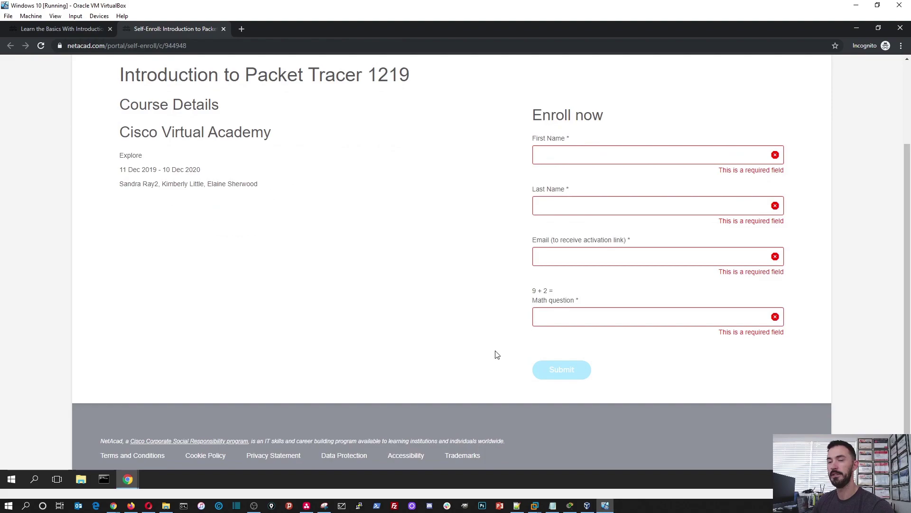
scroll(394, 336, "up", 2)
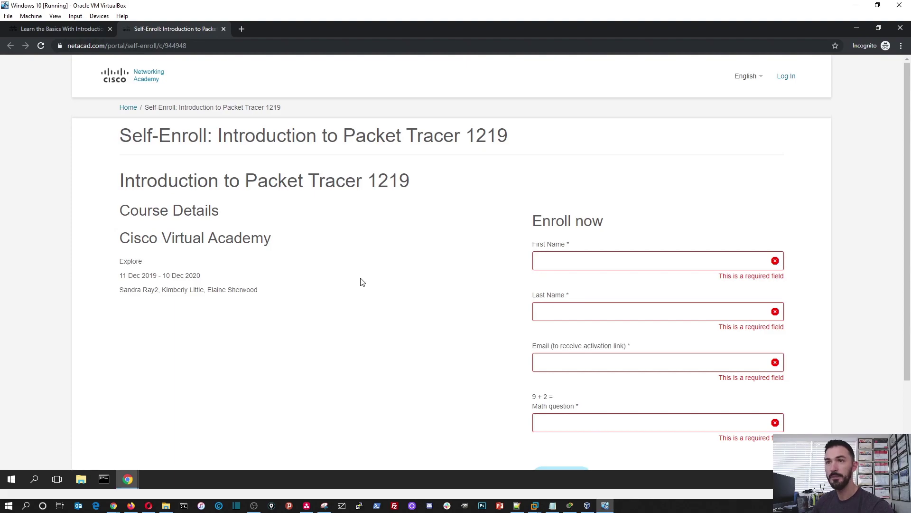
scroll(354, 286, "down", 2)
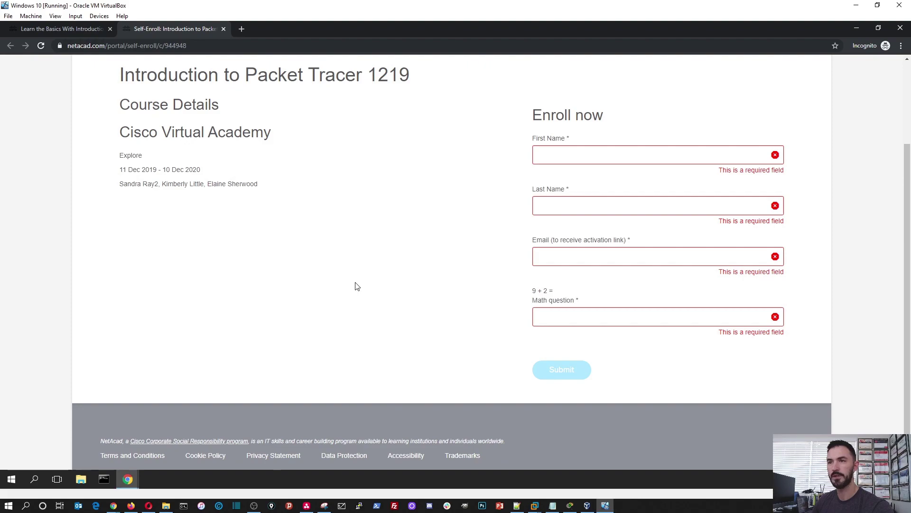
scroll(327, 289, "up", 2)
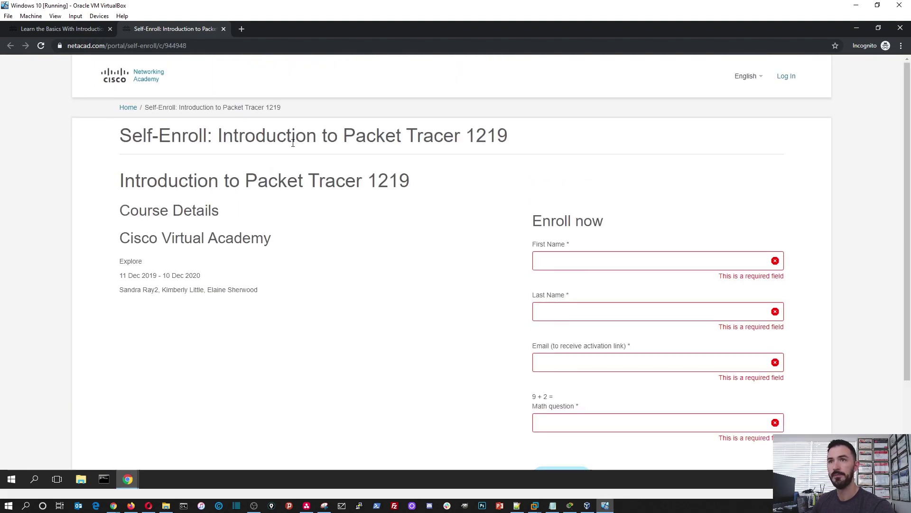
left_click(75, 30)
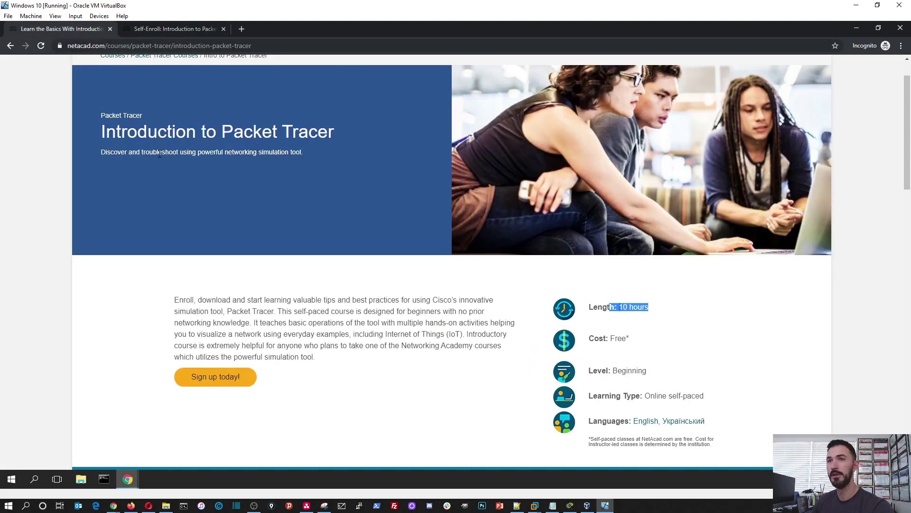
scroll(168, 170, "up", 1)
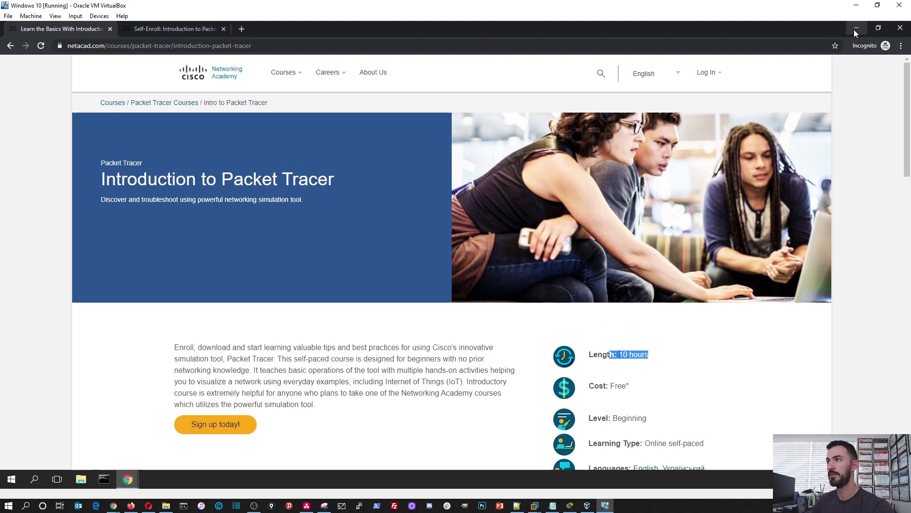
Step: Minimize the incognito window and look over the signed-in NetAcad page
left_click(856, 28)
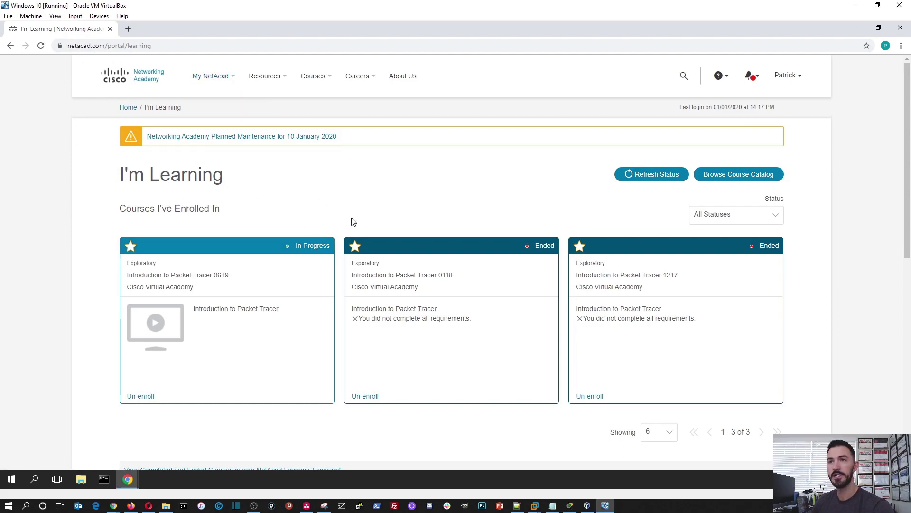
scroll(294, 338, "down", 4)
scroll(284, 337, "up", 5)
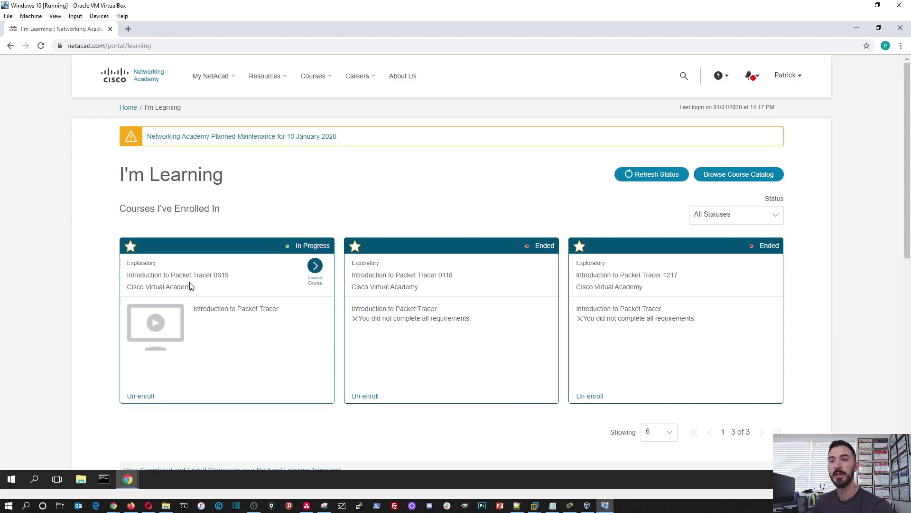
mouse_move(239, 302)
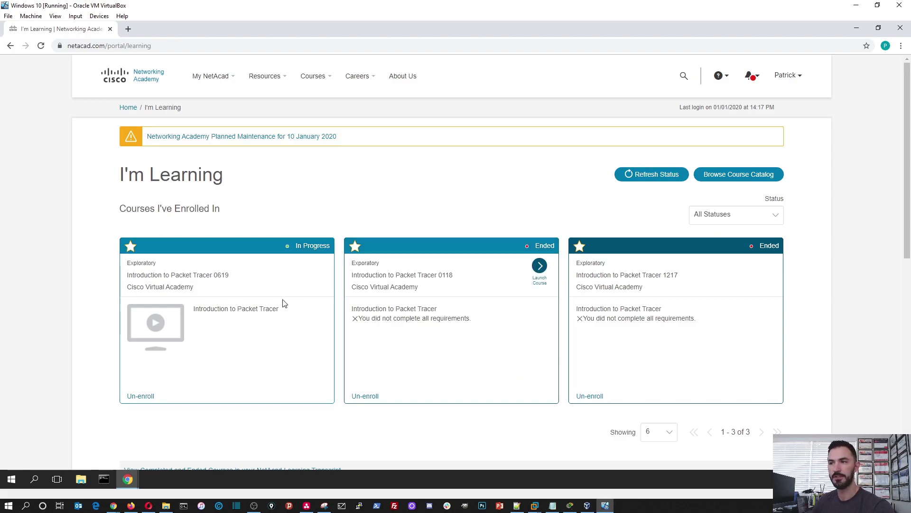
mouse_move(441, 325)
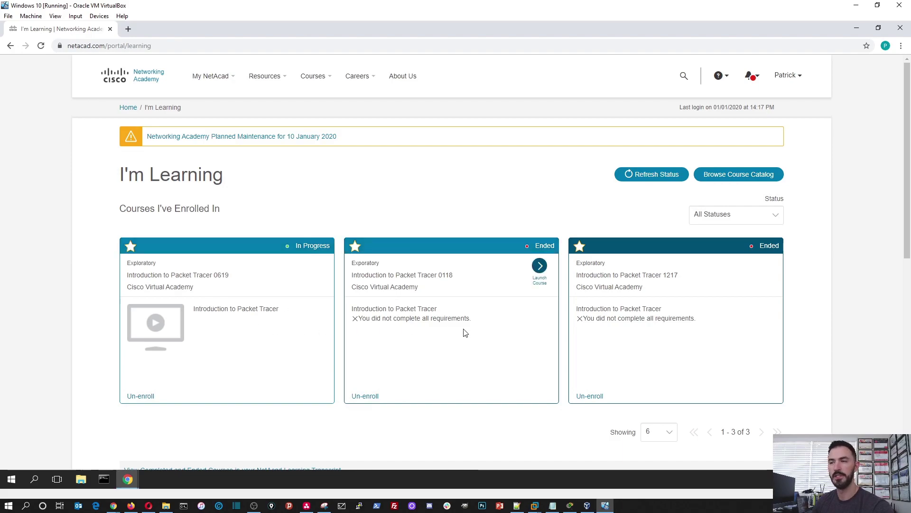
scroll(446, 334, "down", 3)
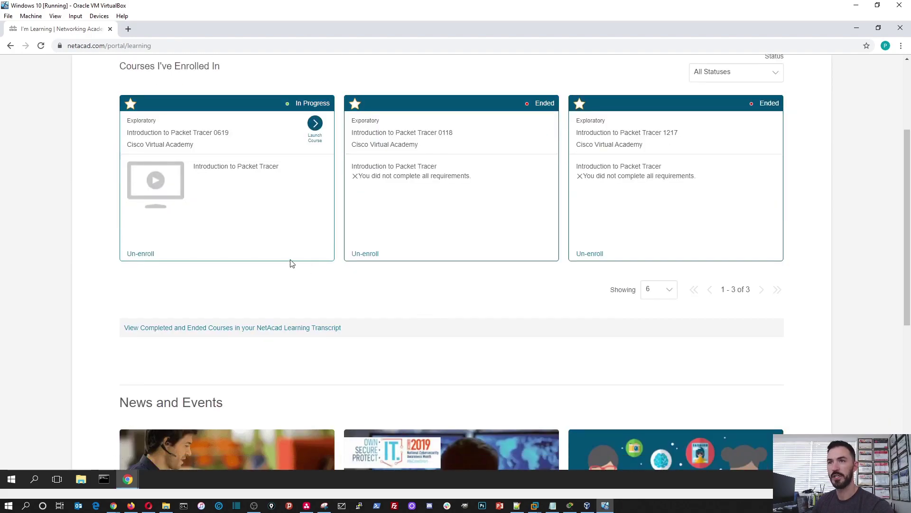
scroll(387, 254, "up", 3)
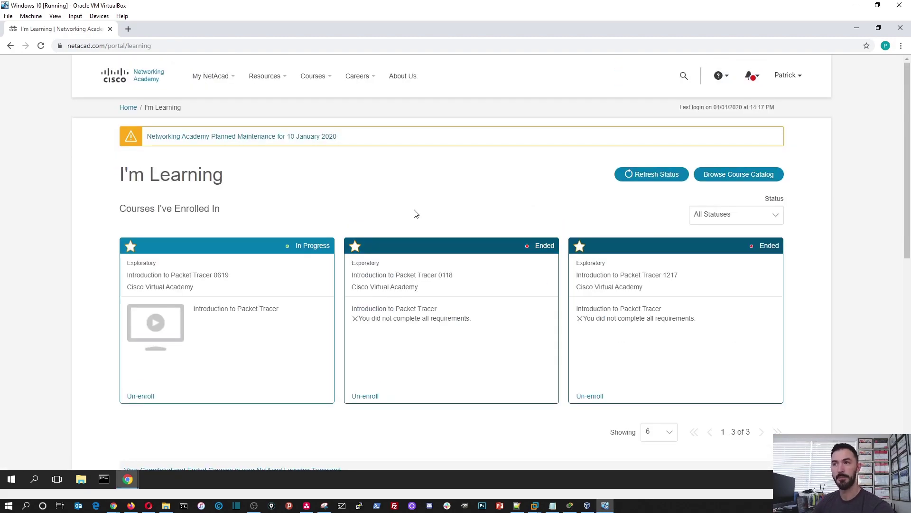
scroll(415, 215, "down", 9)
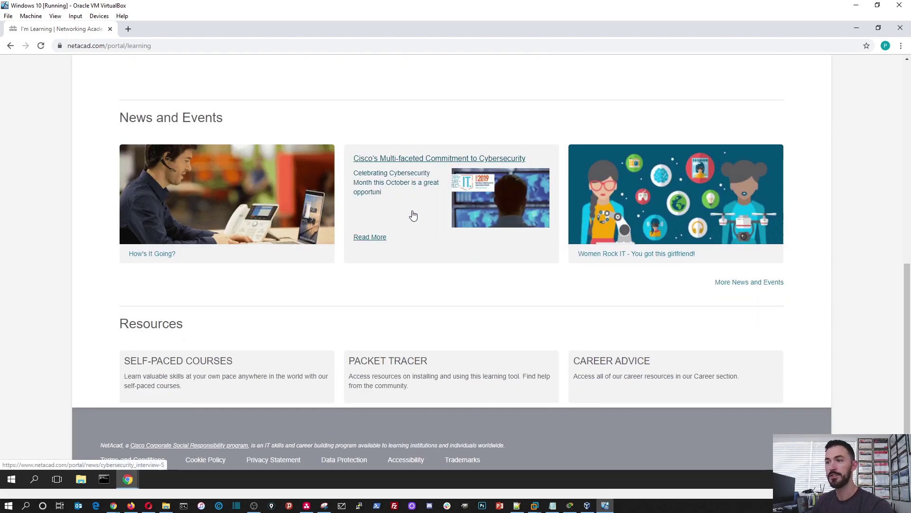
scroll(413, 215, "up", 10)
Step: Reload I'm Learning from the My NetAcad menu and scroll down to Resources
mouse_move(216, 80)
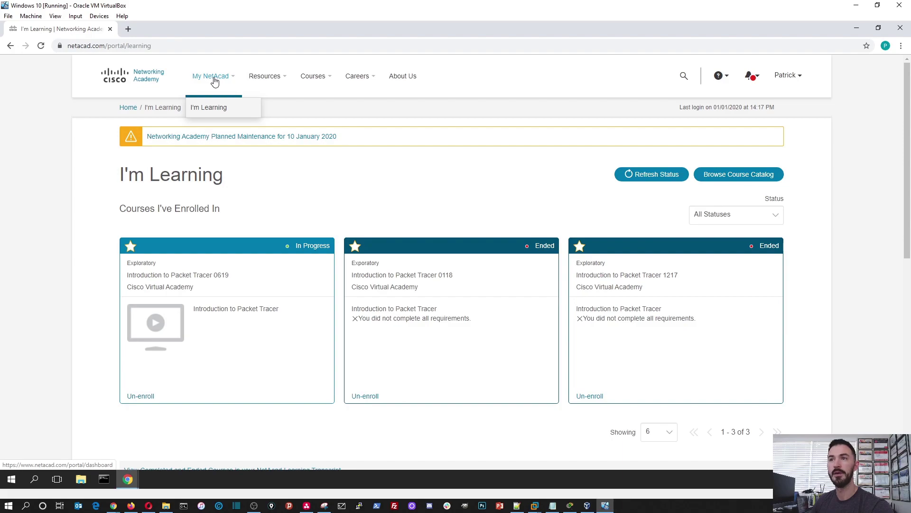
left_click(215, 80)
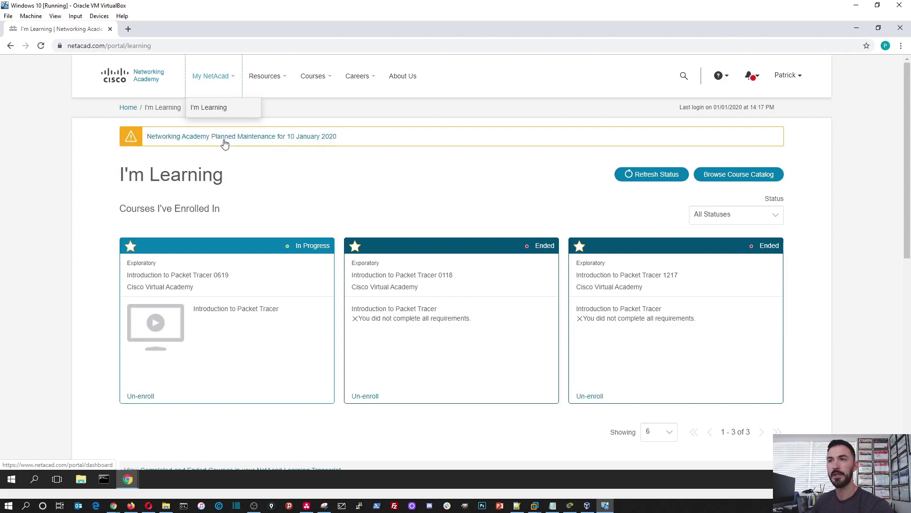
left_click(209, 108)
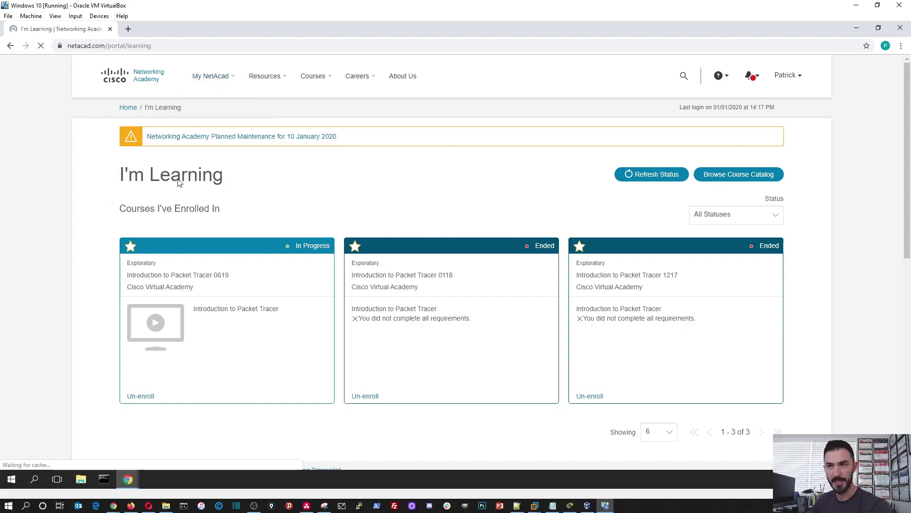
scroll(357, 266, "down", 5)
scroll(357, 265, "down", 4)
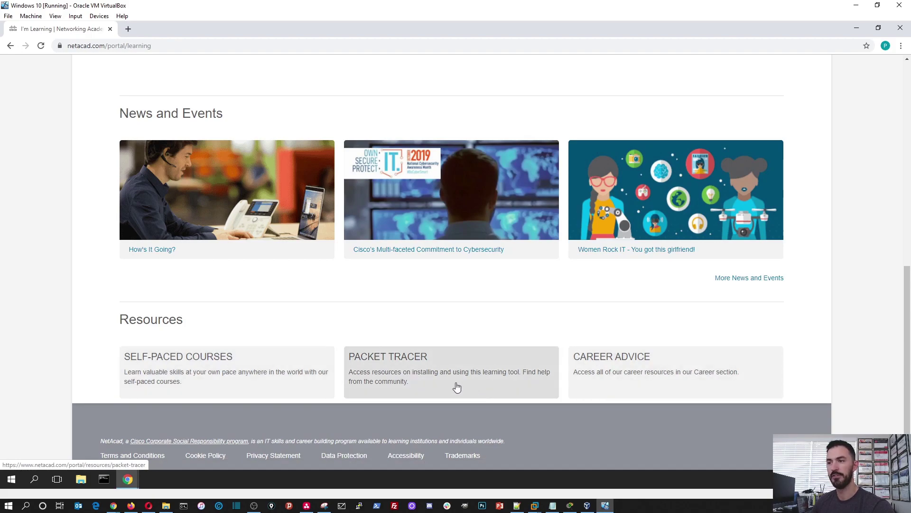
Step: Open the Packet Tracer download page and download the Windows Desktop 7.3.0 64-bit installer
left_click(402, 362)
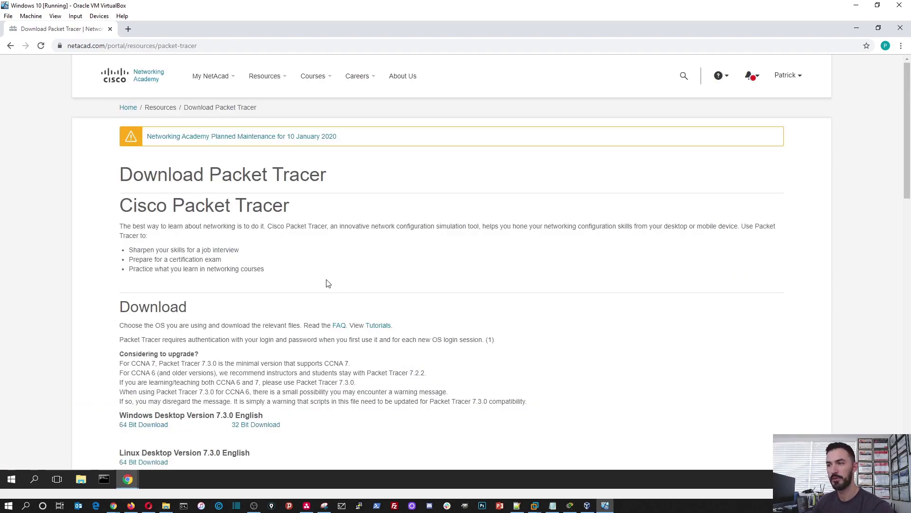
scroll(539, 262, "down", 3)
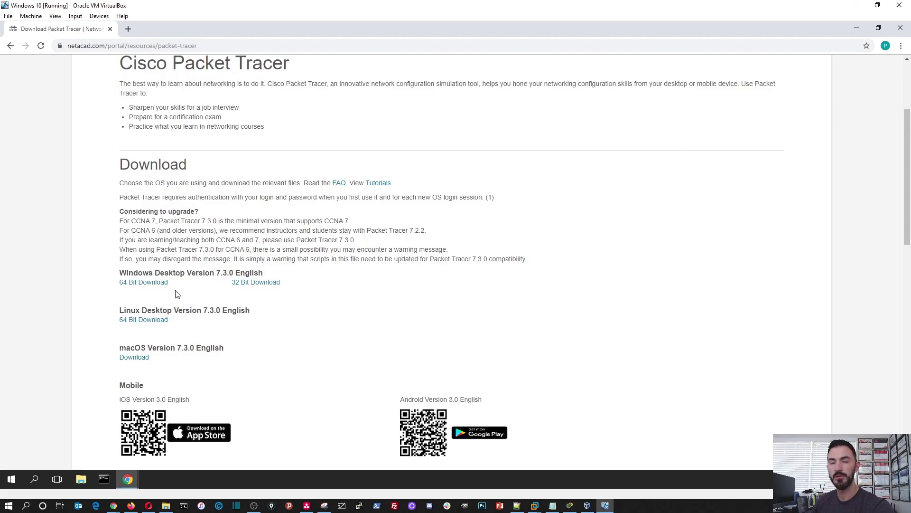
left_click(144, 283)
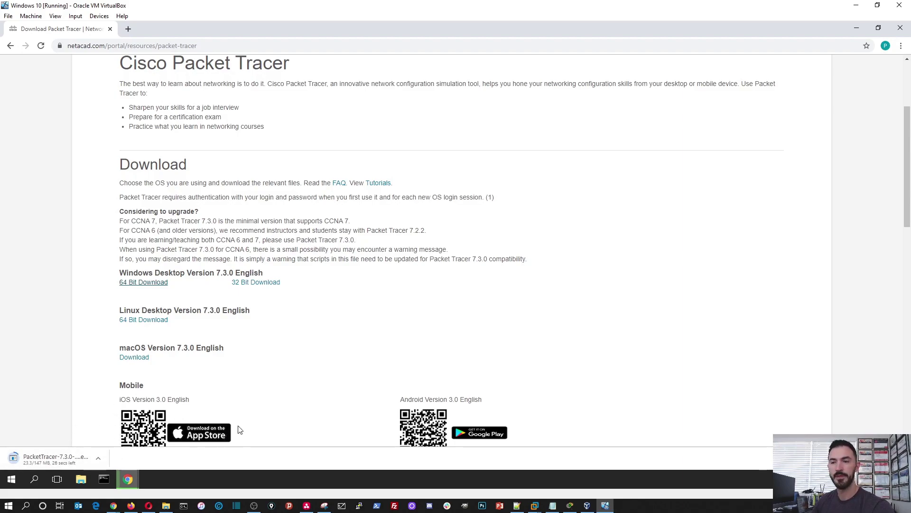
Step: Run systeminfo in Command Prompt and maximize the console window
left_click(105, 480)
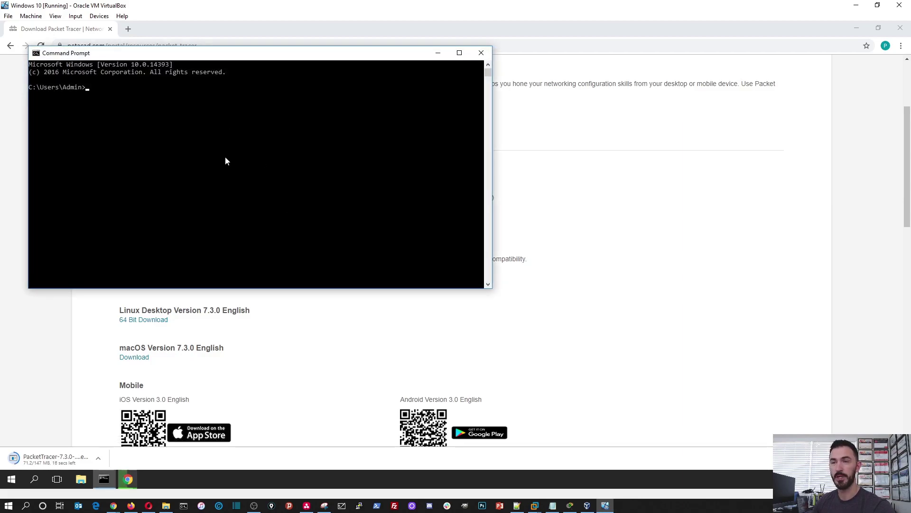
left_click(225, 158)
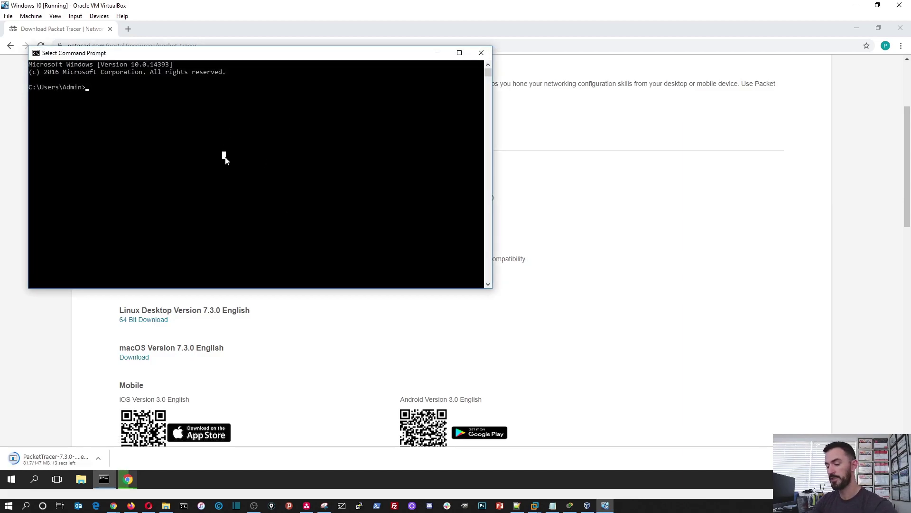
type("system")
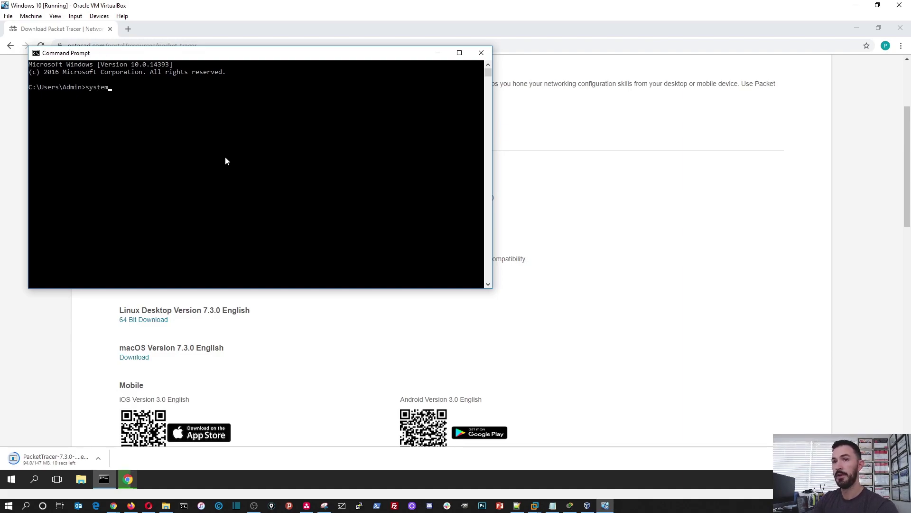
type("info")
key("Return")
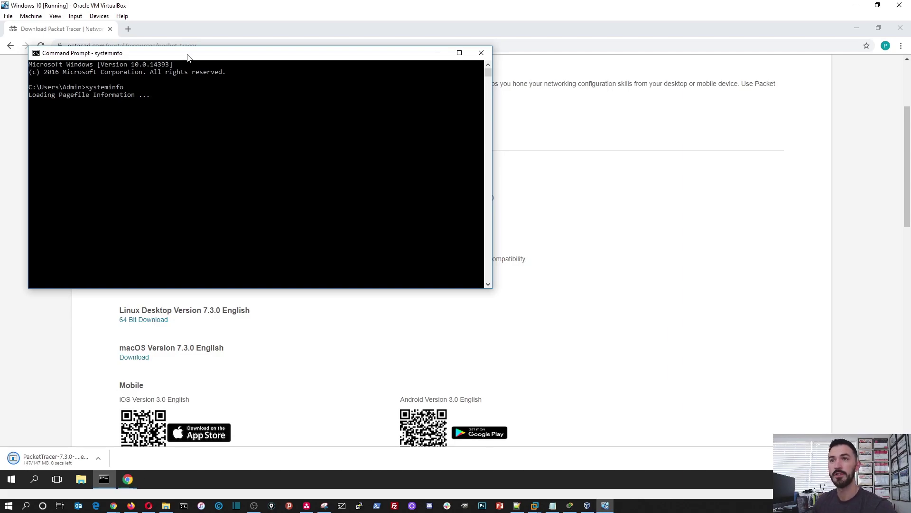
key("super+Up")
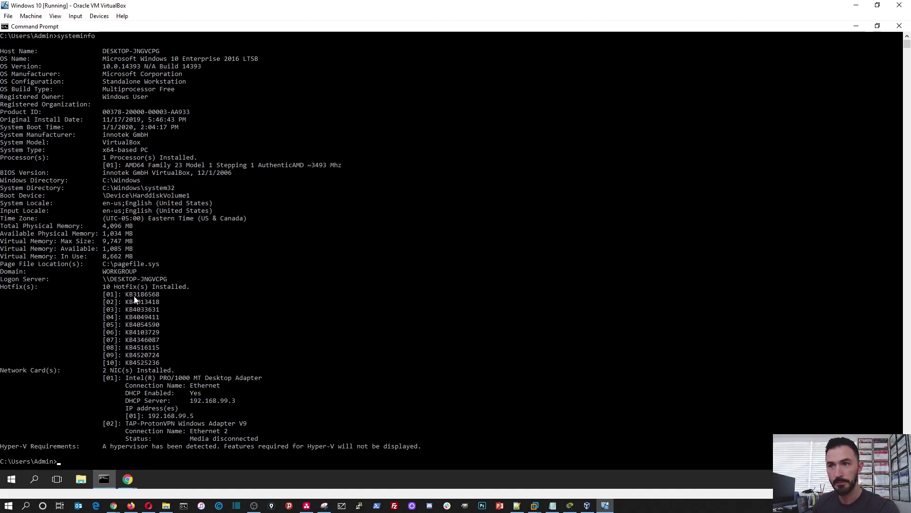
Step: Confirm the x64 system type in systeminfo and the System window, then return to Chrome
scroll(164, 396, "up", 1)
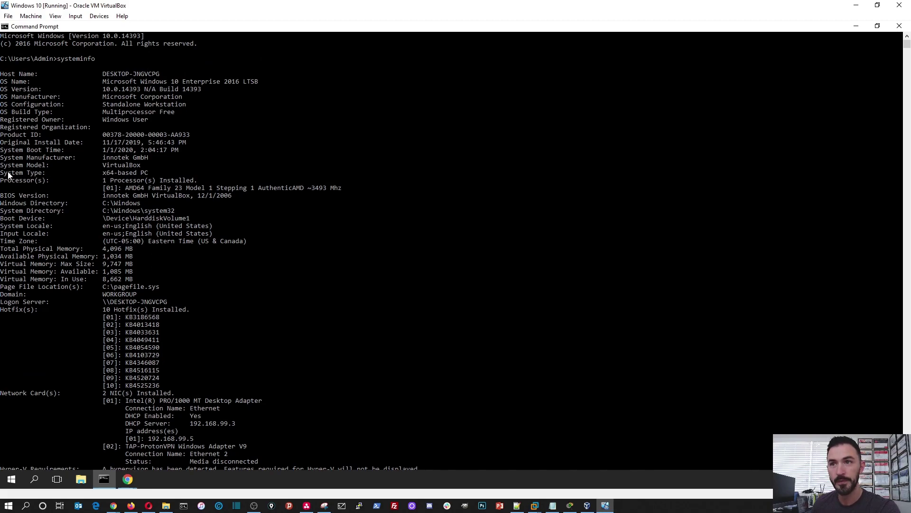
left_click_drag(8, 175, 155, 172)
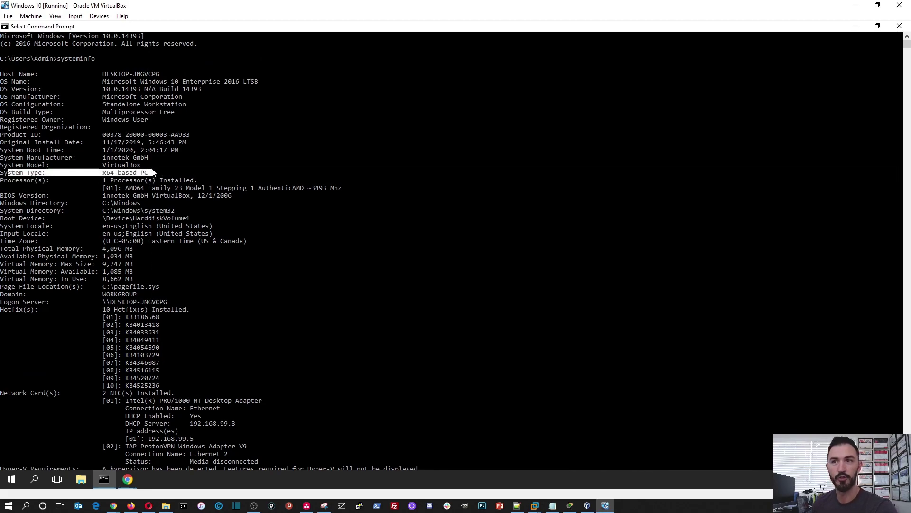
right_click(10, 480)
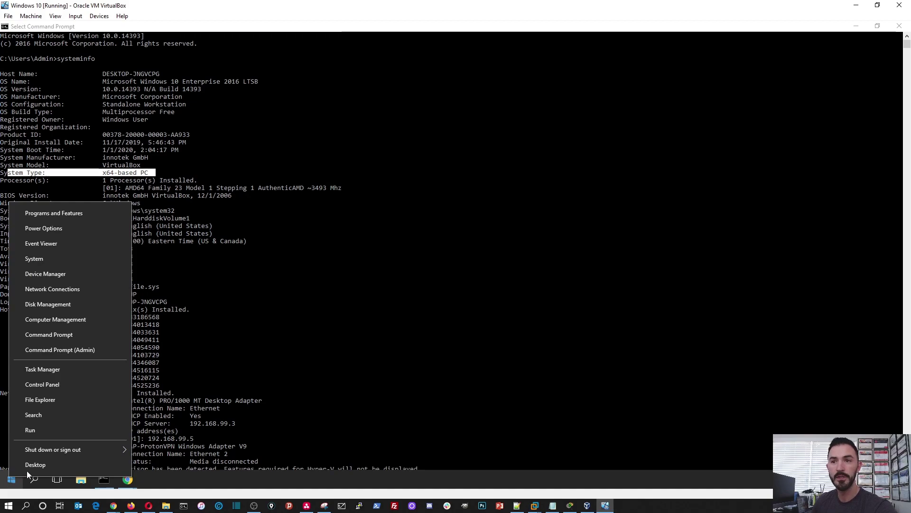
left_click(63, 259)
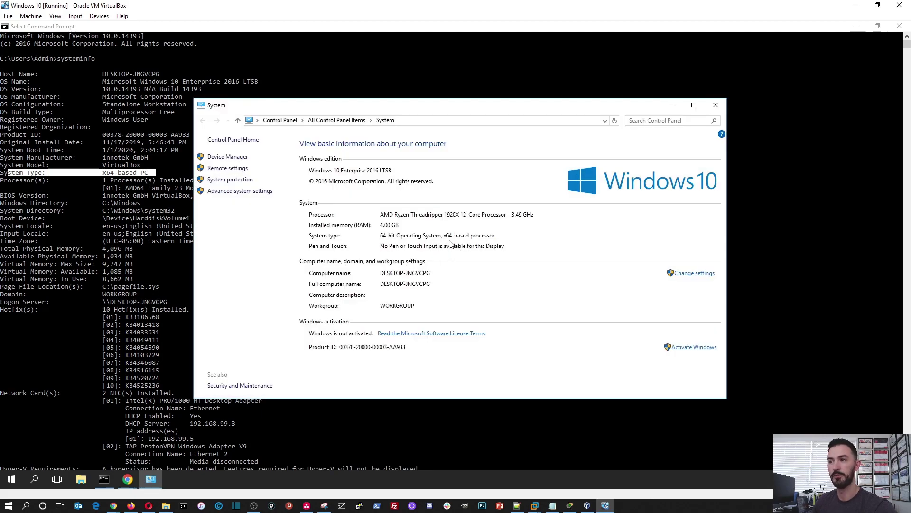
left_click(716, 104)
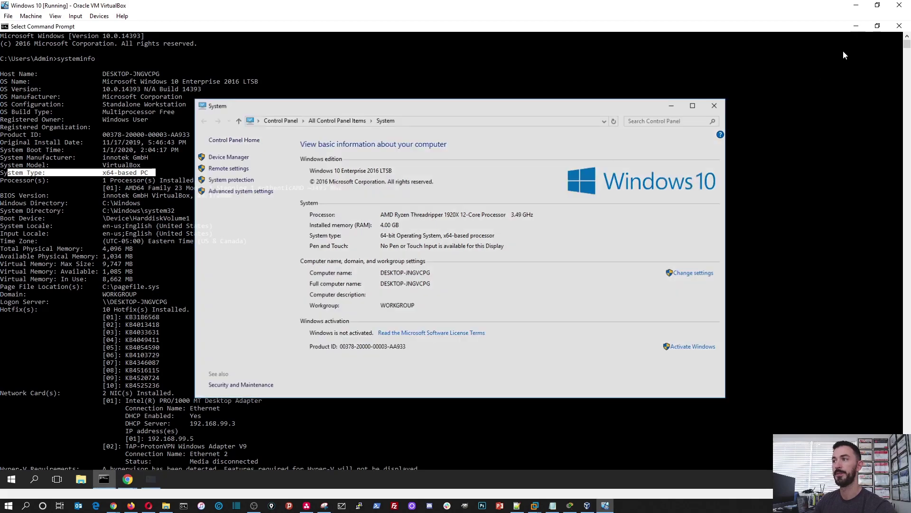
left_click(857, 26)
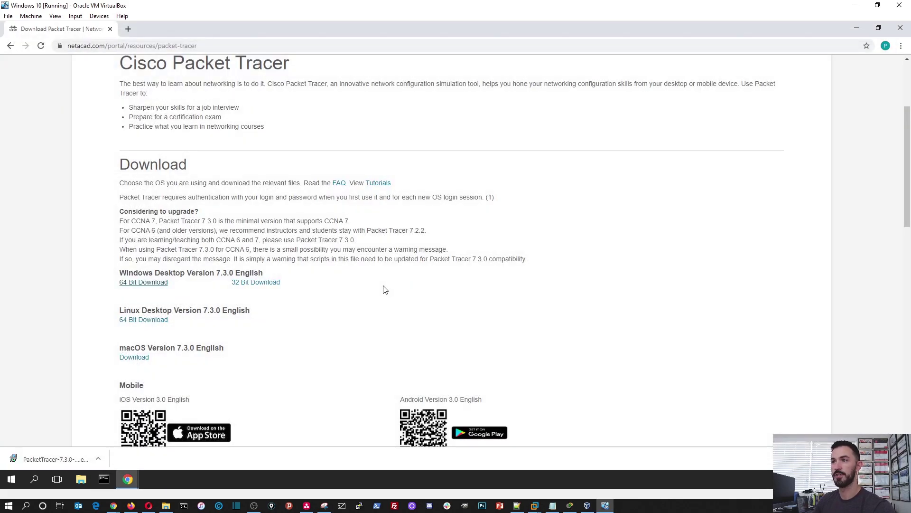
Step: Launch the downloaded Packet Tracer installer and allow it to make changes
left_click(61, 459)
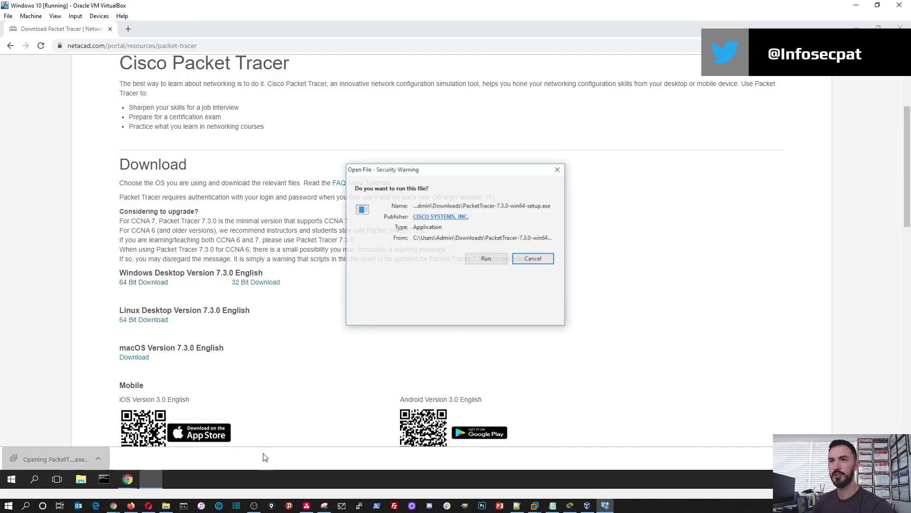
left_click(485, 260)
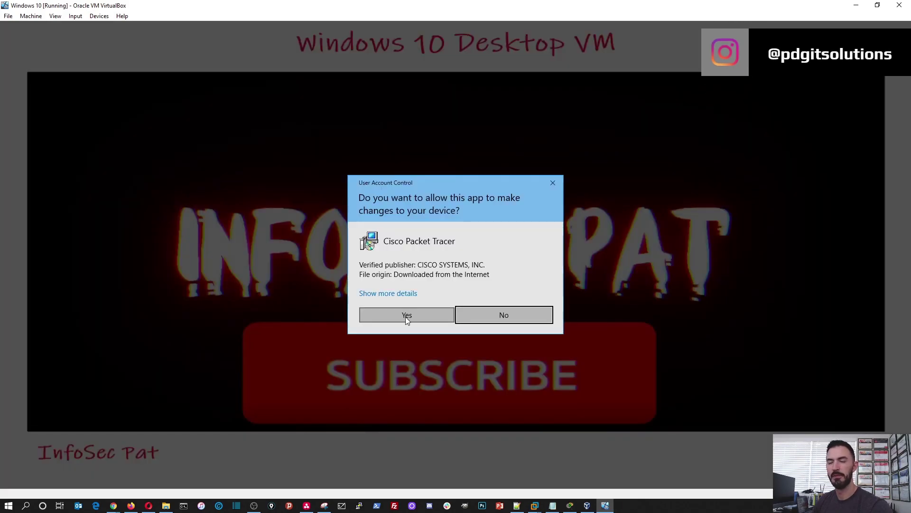
left_click(406, 317)
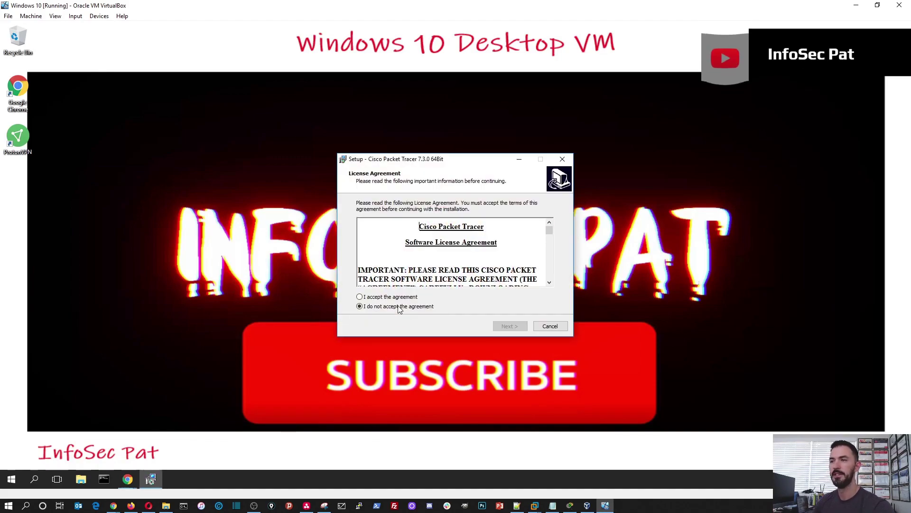
Step: Accept the licence, keep default folders, and add a Quick Launch shortcut
left_click(390, 297)
left_click(512, 329)
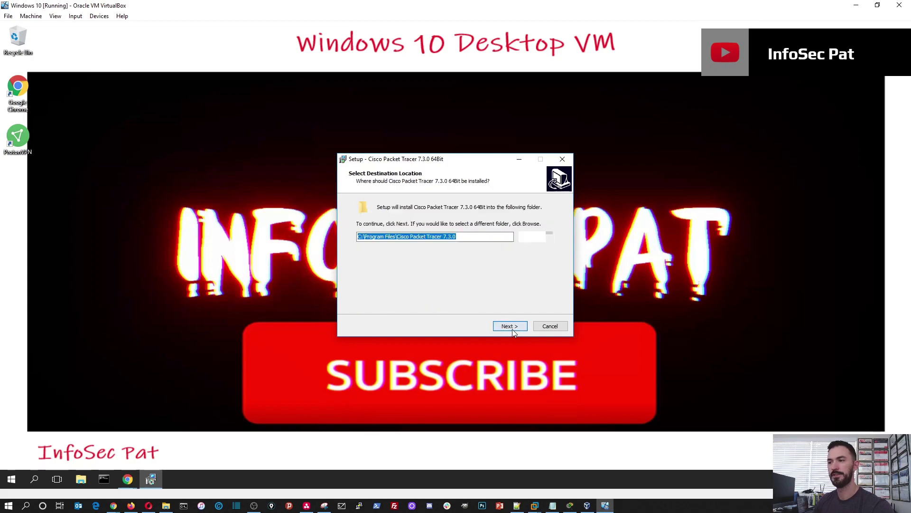
left_click(512, 329)
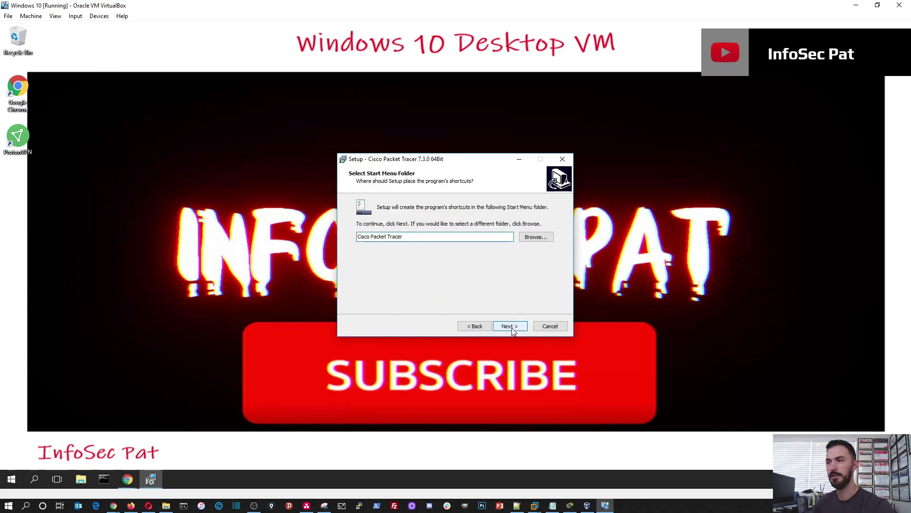
left_click(512, 327)
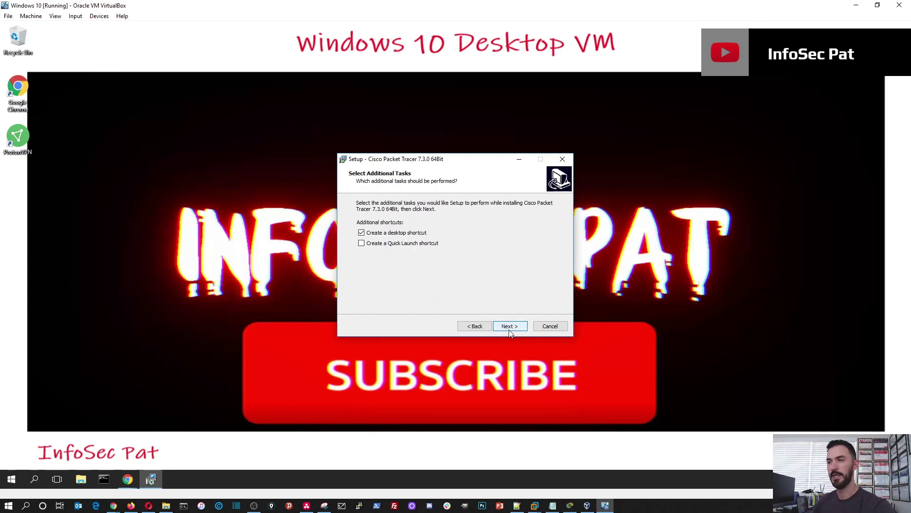
left_click(361, 242)
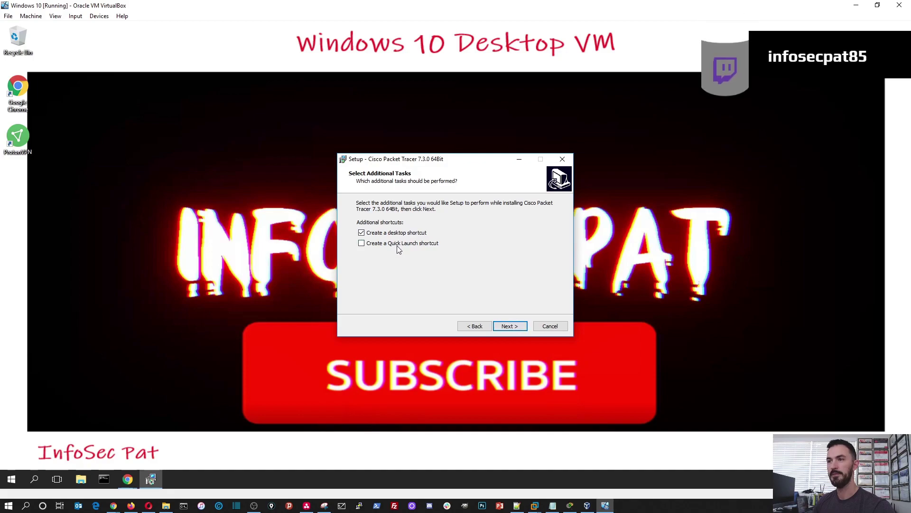
left_click(508, 326)
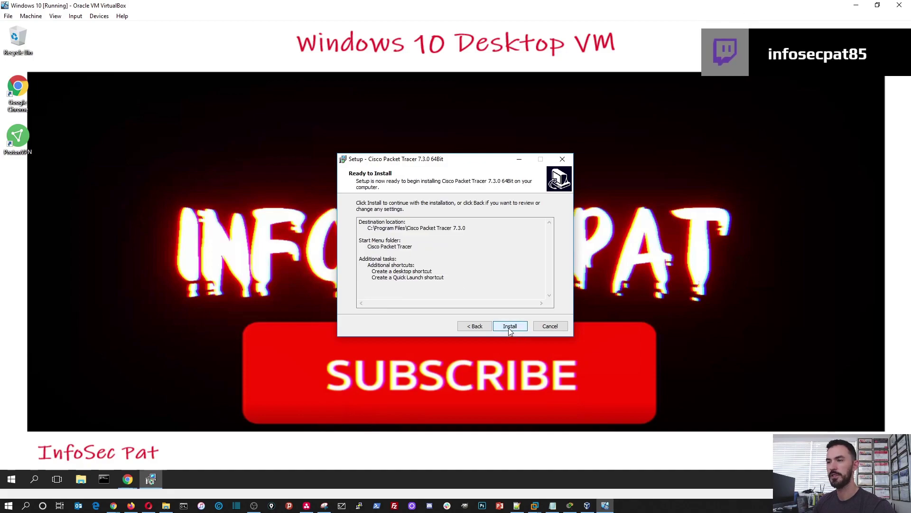
Step: Install Packet Tracer 7.3.0 64Bit and wait for setup to complete
left_click(508, 326)
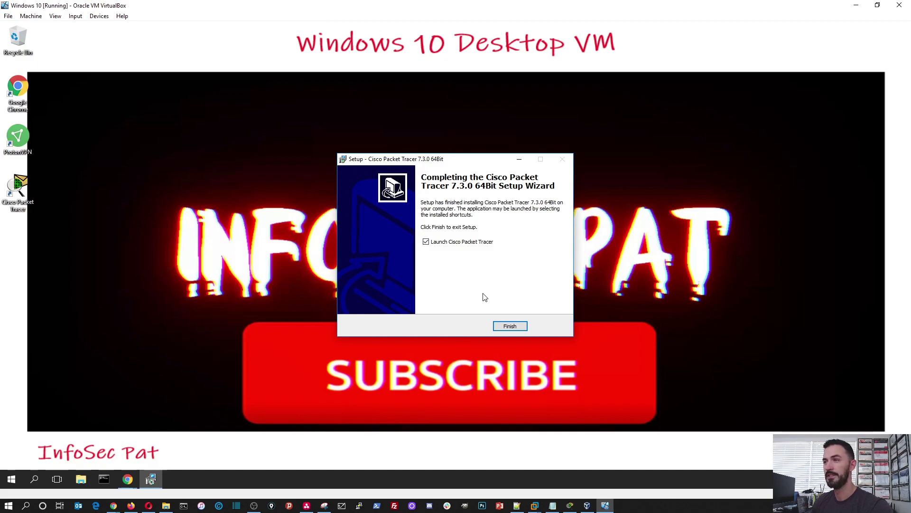
Step: Finish setup to launch Packet Tracer and dismiss the user files notice
left_click(510, 327)
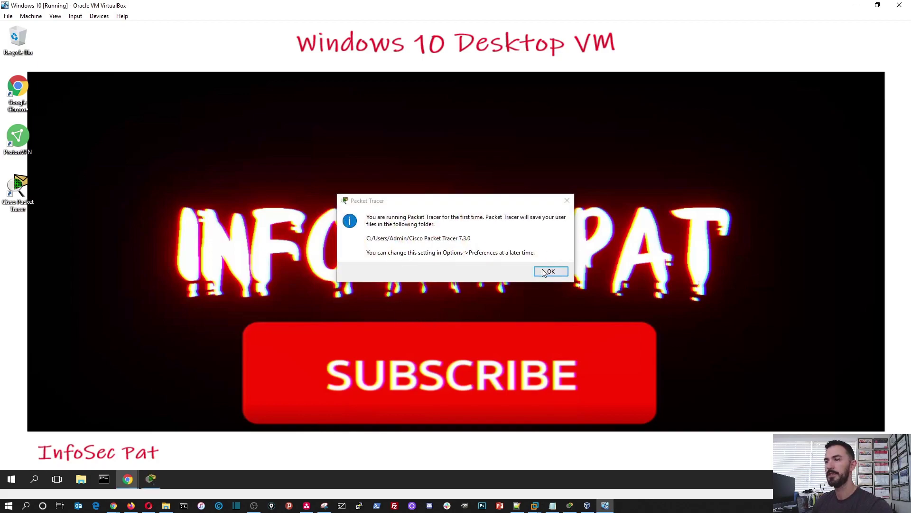
left_click(552, 274)
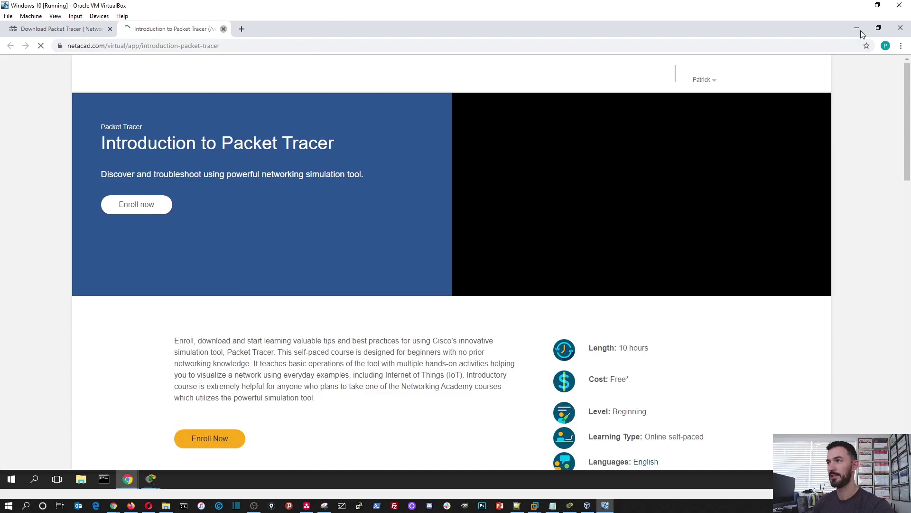
Step: Minimize Chrome and log in to Packet Tracer with the NetAcad account e-mail and password
left_click(862, 32)
left_click(439, 265)
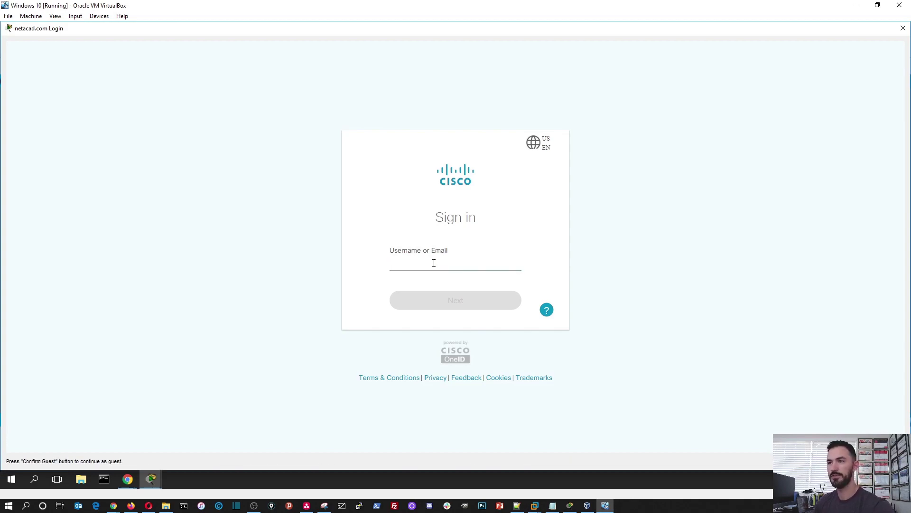
left_click(434, 263)
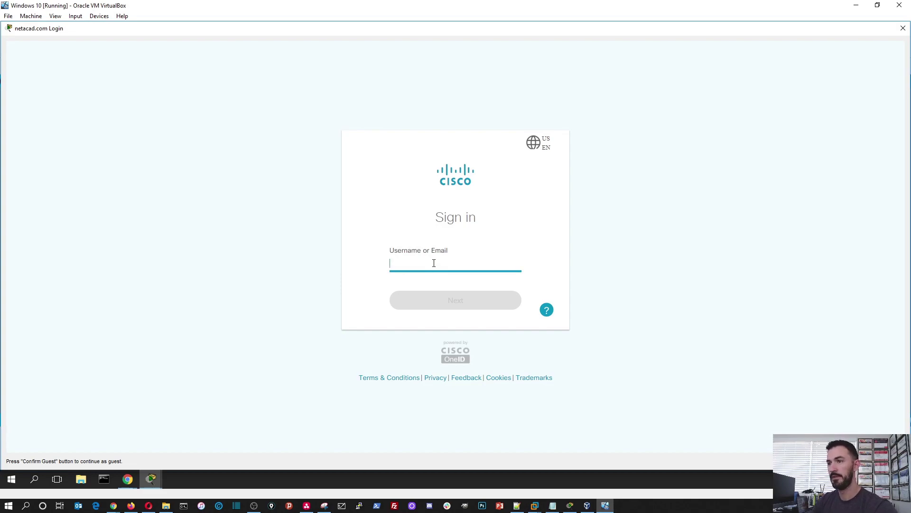
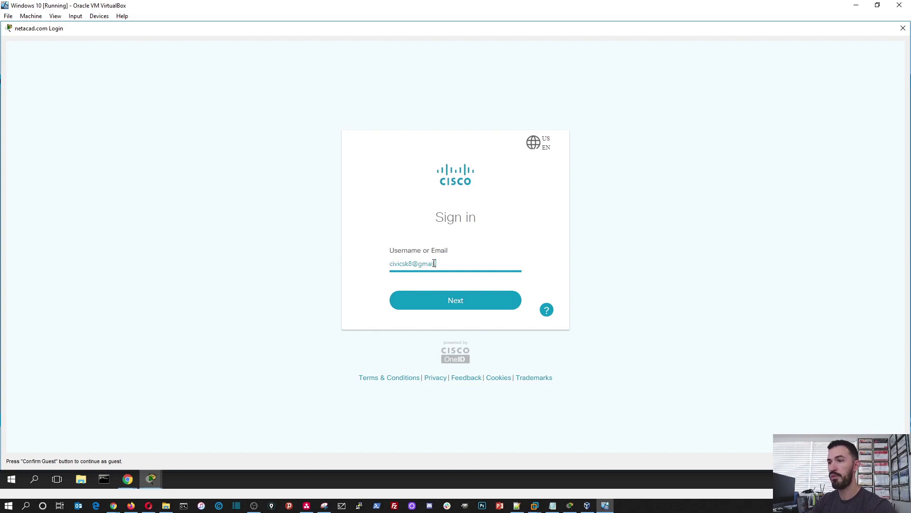
left_click(457, 303)
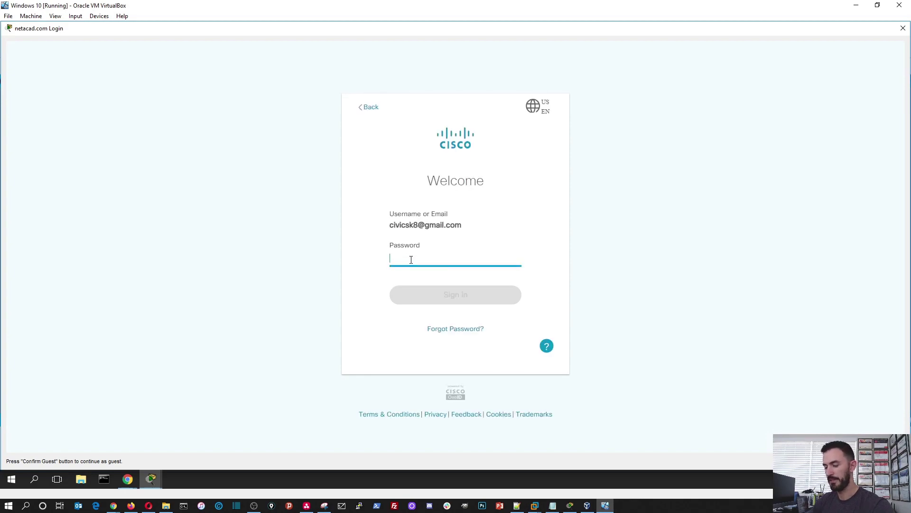
type("a")
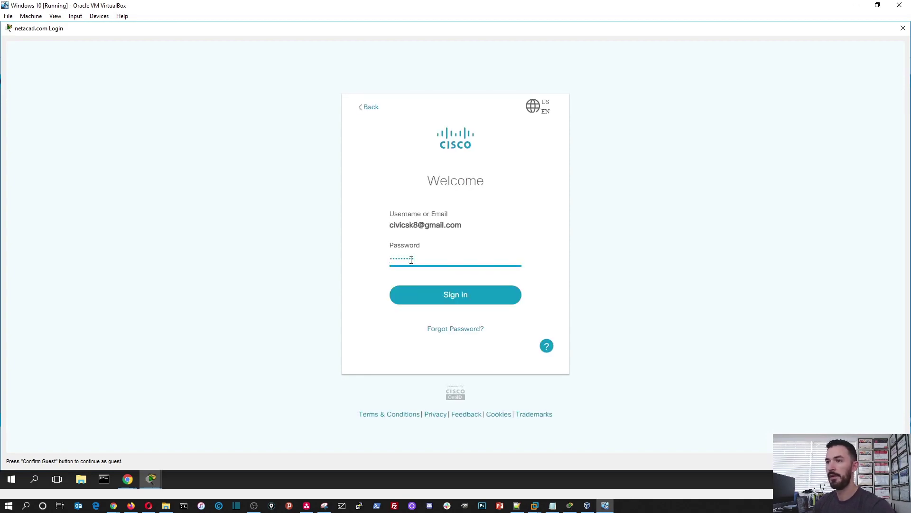
left_click(437, 298)
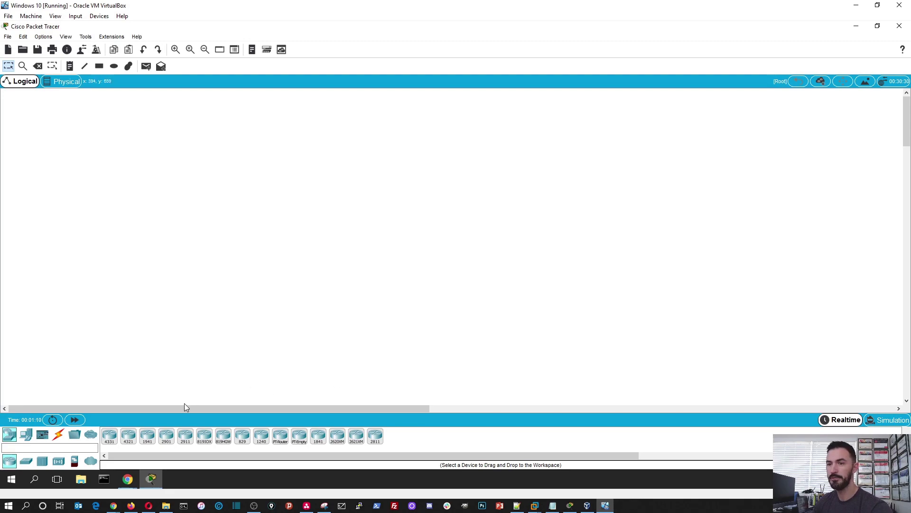
Step: Place two 2960 switches, Switch0 and Switch1, side by side on the workspace
left_click(26, 460)
left_click(140, 227)
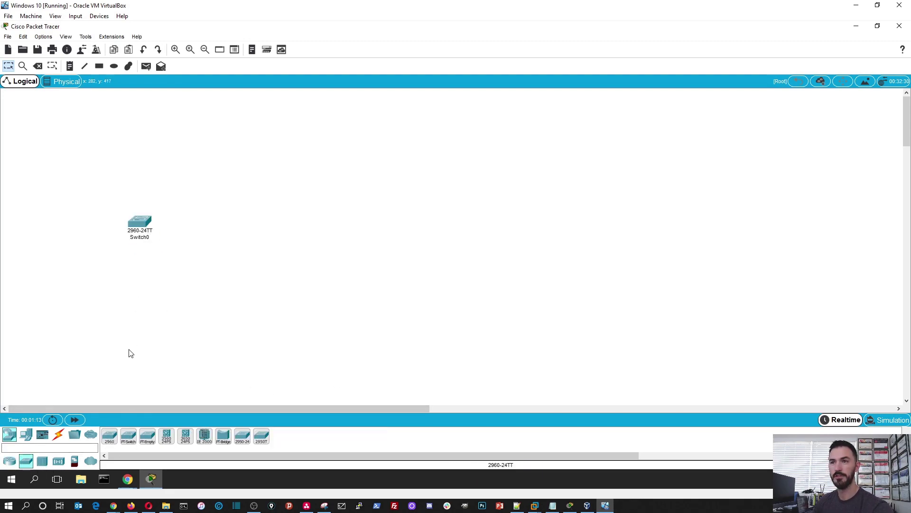
left_click(110, 436)
left_click(289, 228)
Step: Connect Switch0 to Switch1 with an Automatic connection cable and open Switch0's device window
left_click(58, 434)
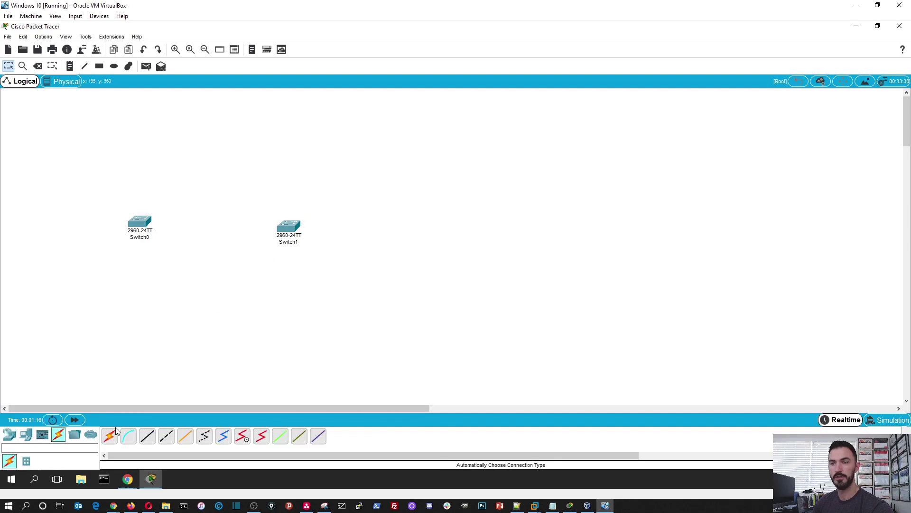
left_click(109, 436)
left_click(154, 224)
left_click(288, 226)
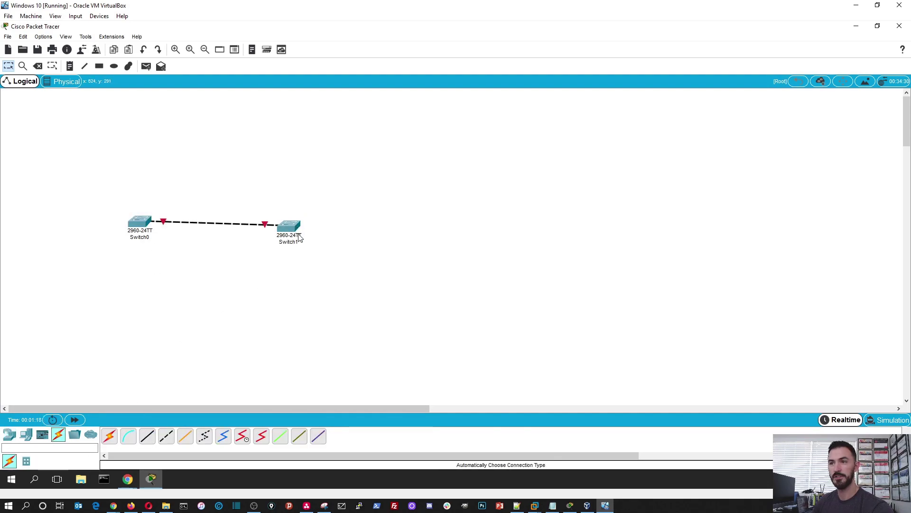
left_click(139, 223)
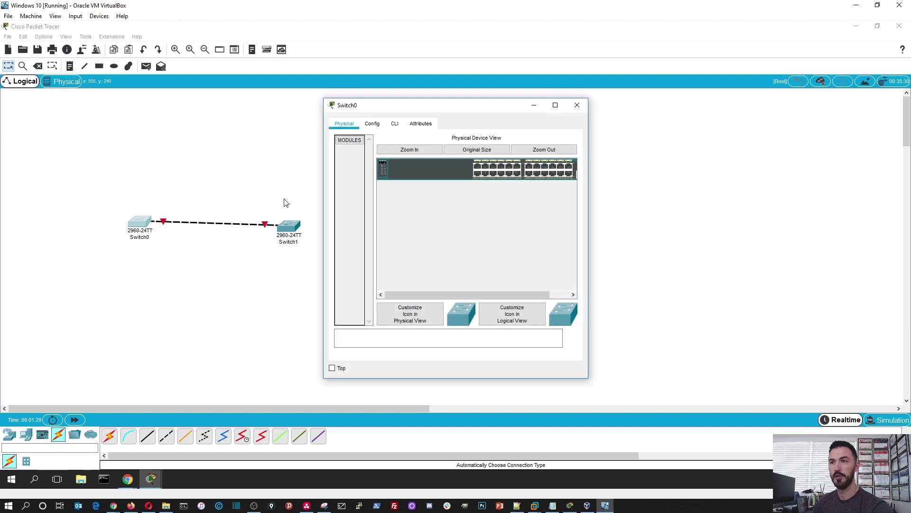
Step: Enter privileged mode with 'en' in Switch0's CLI
left_click(395, 123)
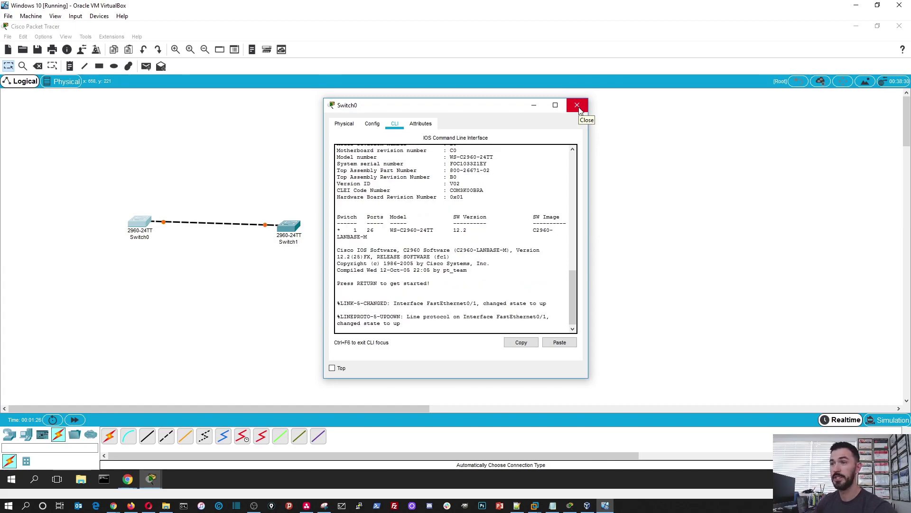
key("Return")
key("Return")
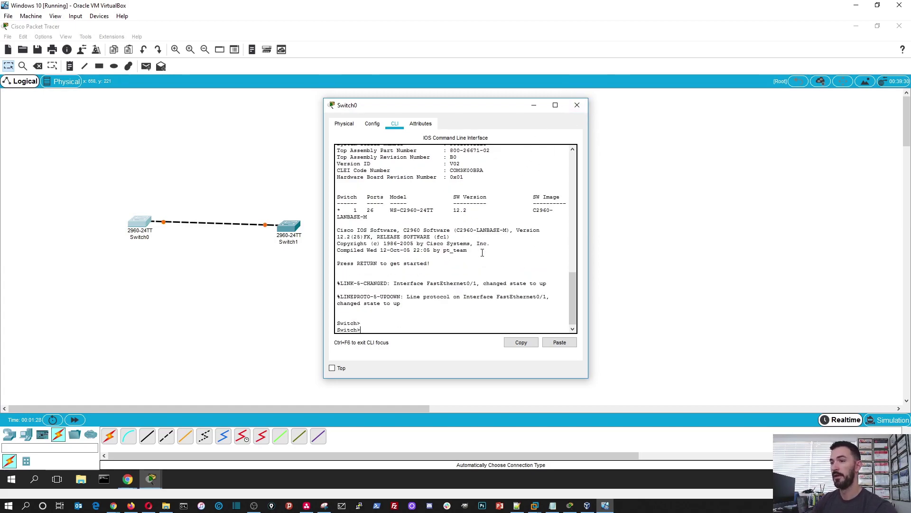
key("Return")
type("en")
key("Return")
key("Return")
key("Return")
key("Return")
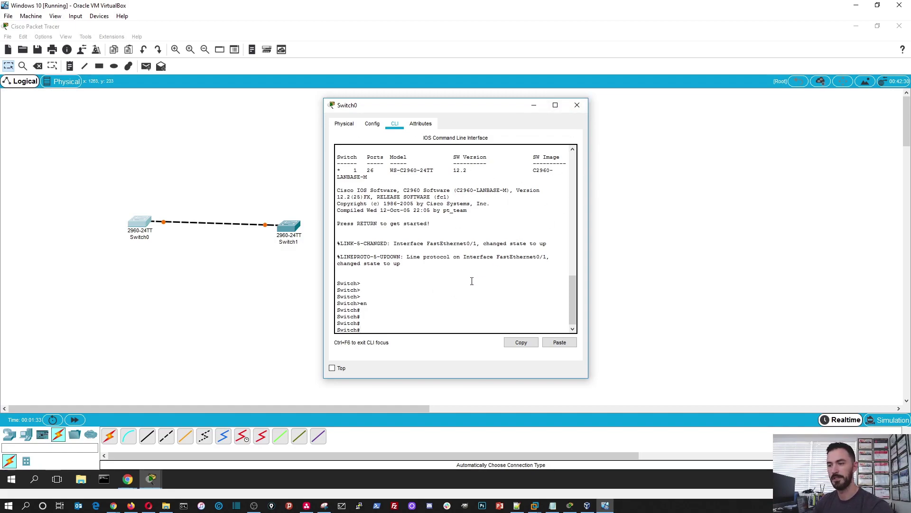
Step: Run show spanning-tree several times to confirm Switch0 is root bridge, then close its window
type("p")
key("Tab")
key("Return")
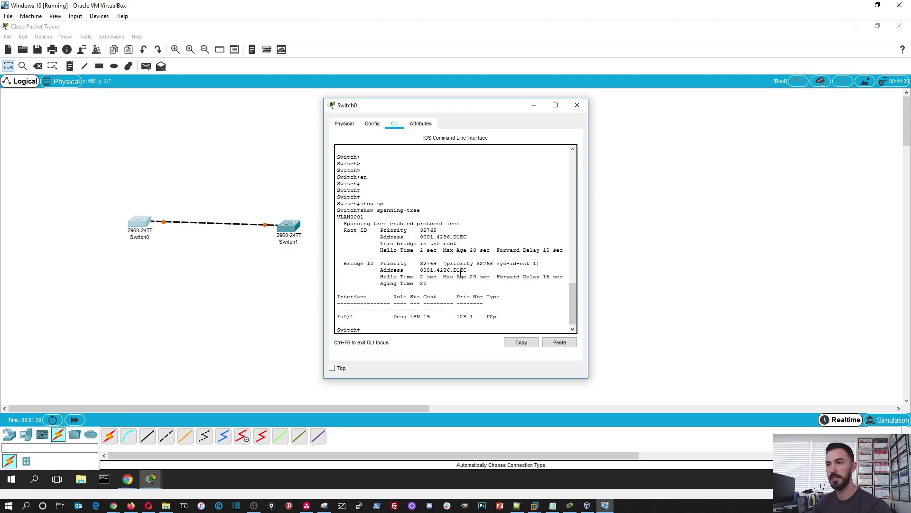
key("Up")
key("Return")
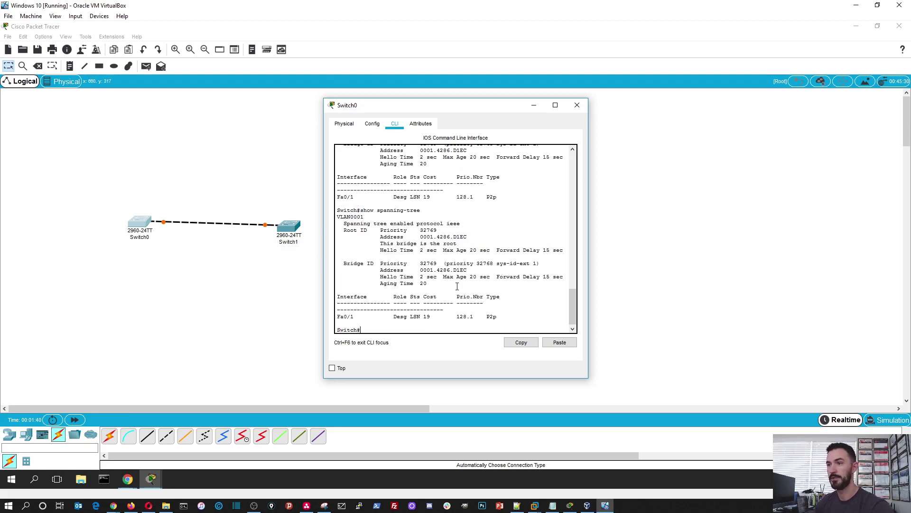
key("Up")
key("Return")
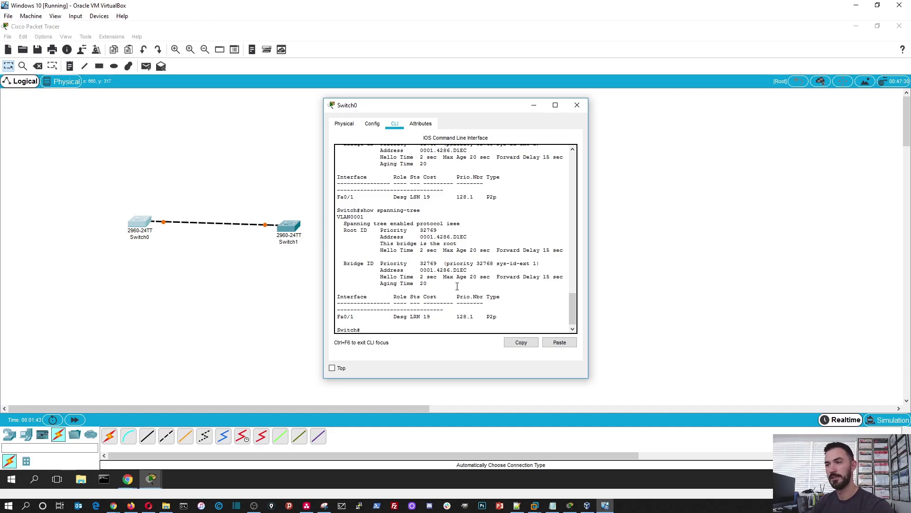
key("Up")
key("Return")
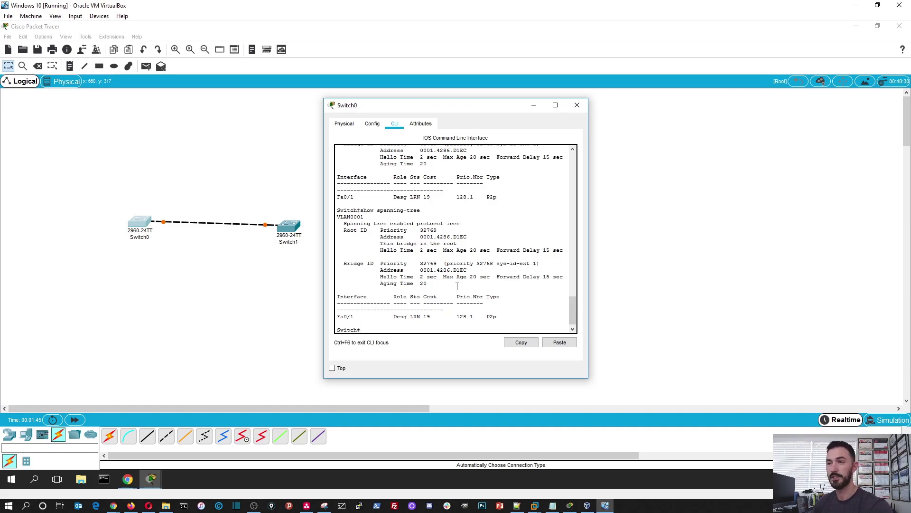
left_click(516, 152)
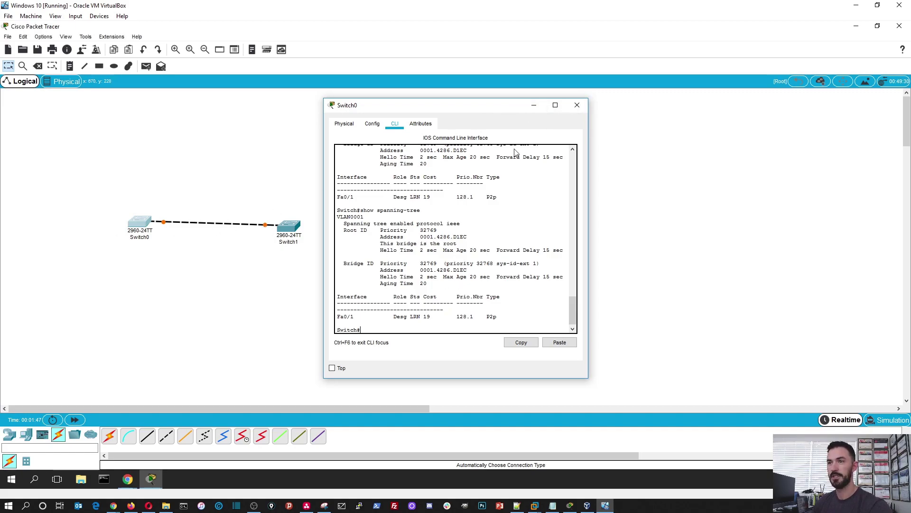
key("alt+F4")
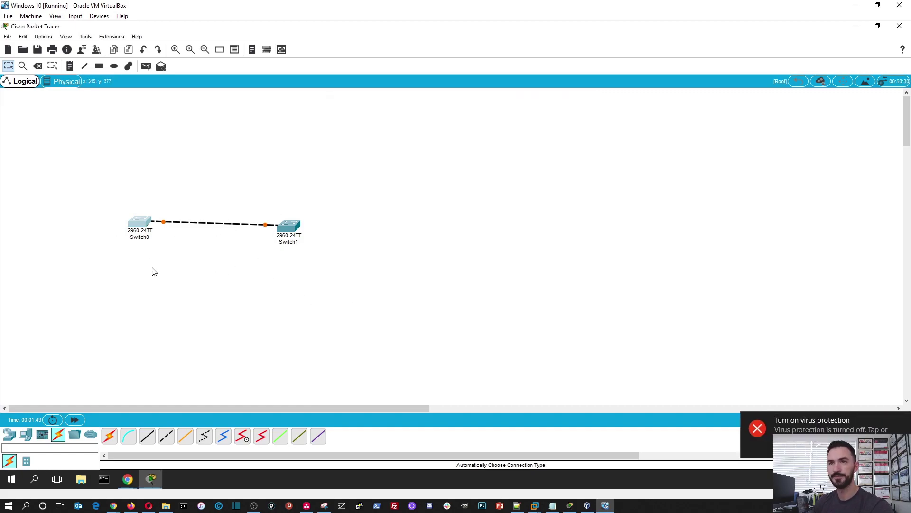
Step: Draw a solid purple-filled ellipse around Switch1 with the Ellipse tool
left_click_drag(361, 267, 135, 212)
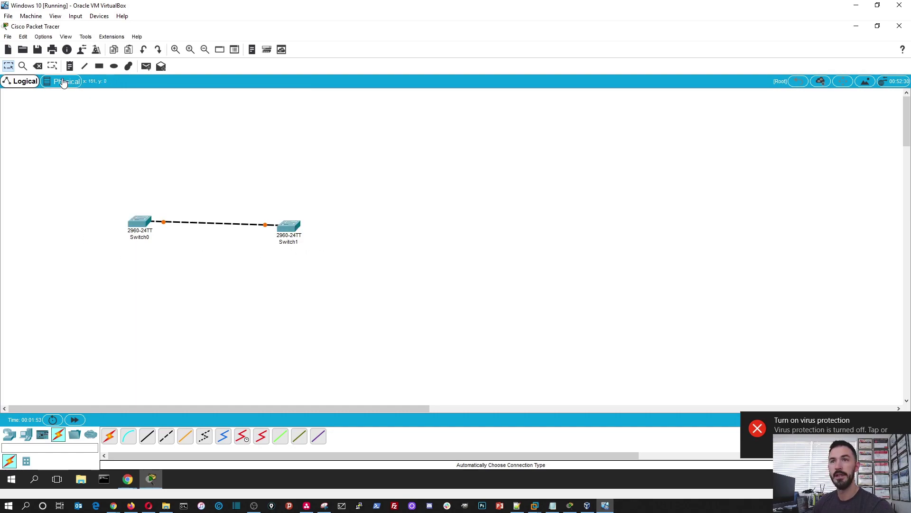
left_click(114, 66)
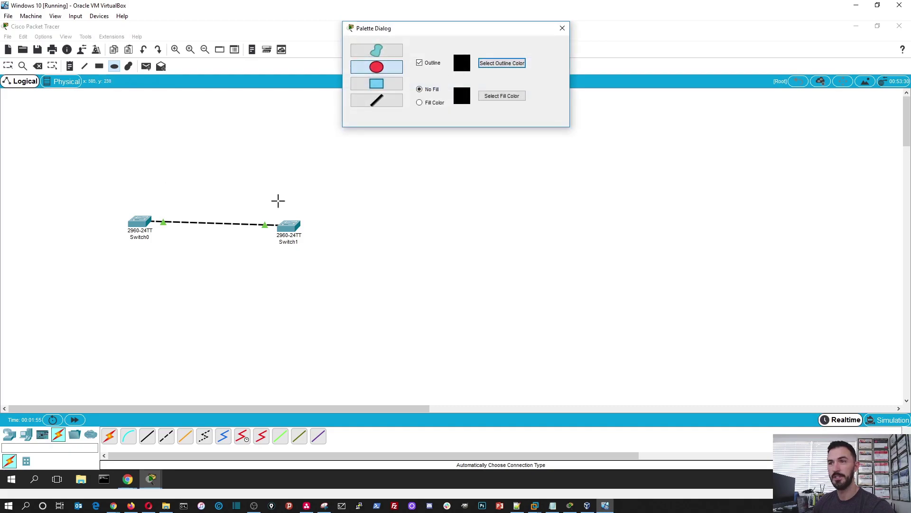
left_click(420, 103)
left_click(492, 95)
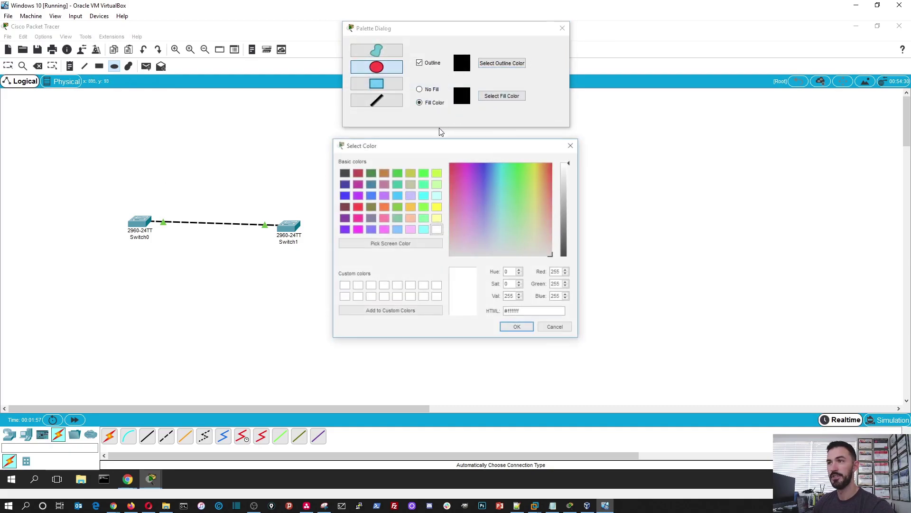
left_click(356, 195)
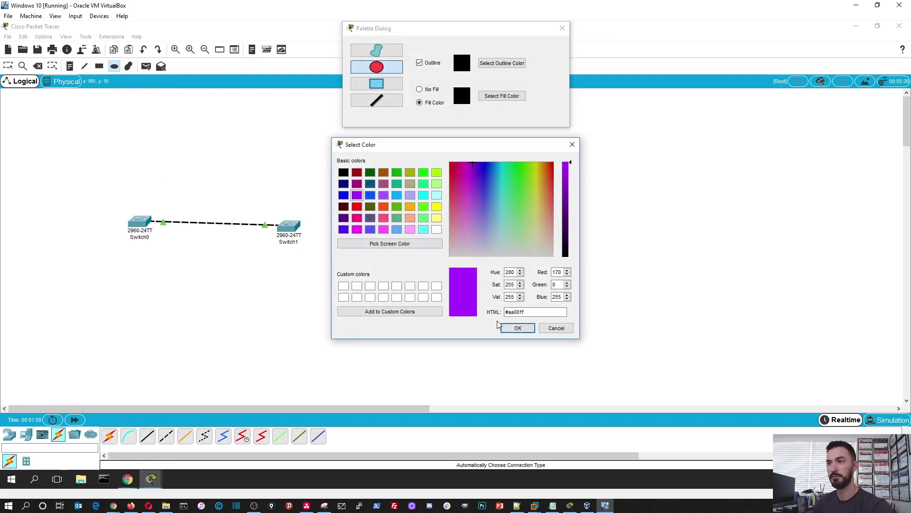
left_click(516, 328)
left_click_drag(250, 182, 354, 276)
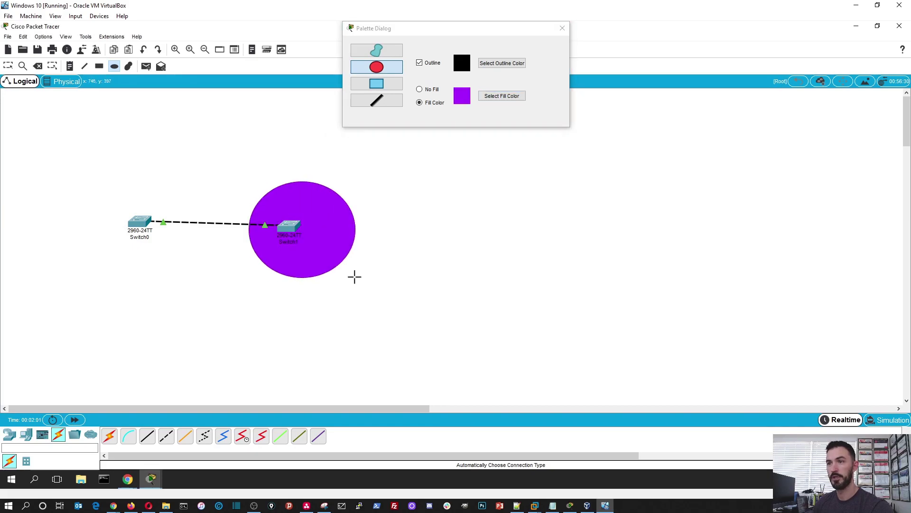
Step: Change the fill to magenta, draw an ellipse around Switch0, and close the palette
left_click(487, 95)
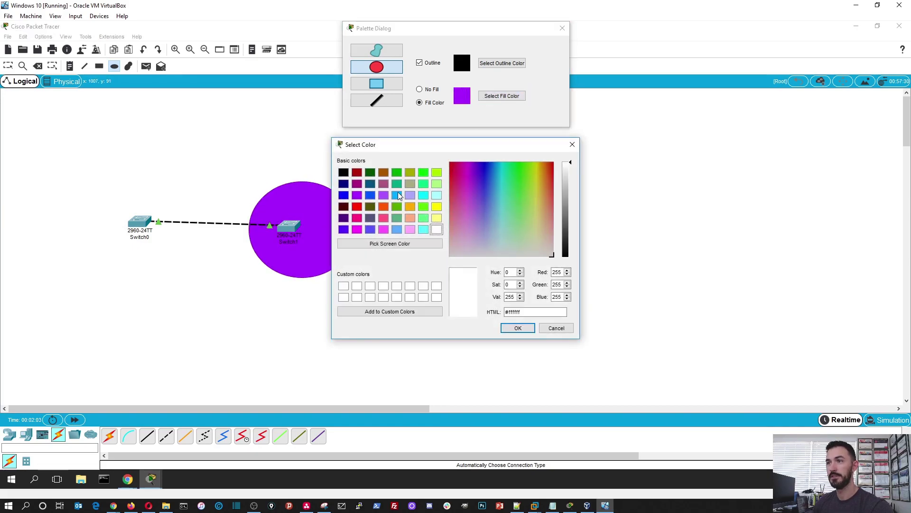
left_click(357, 229)
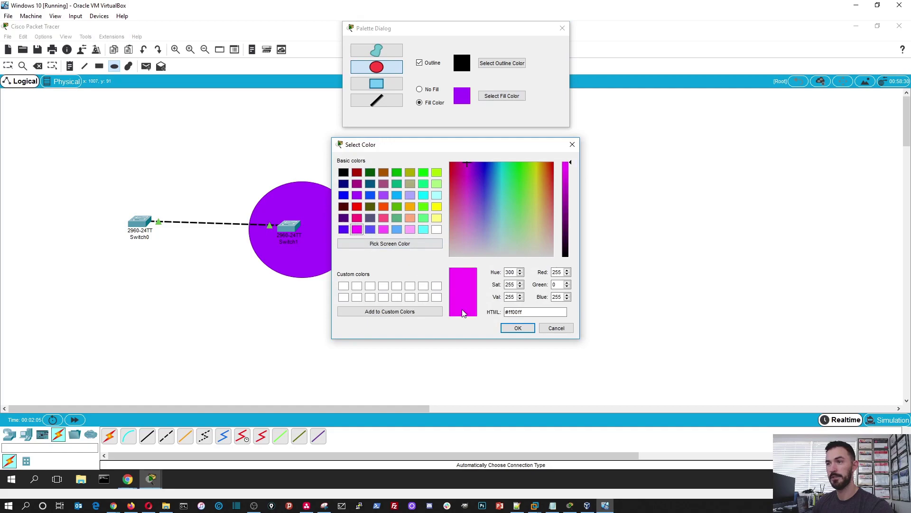
left_click(517, 328)
left_click_drag(105, 167, 194, 302)
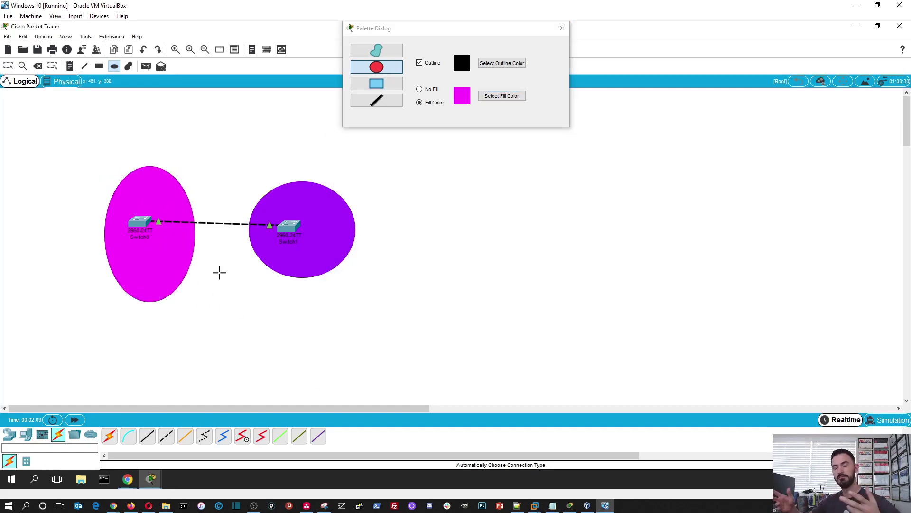
left_click(560, 30)
left_click(142, 147)
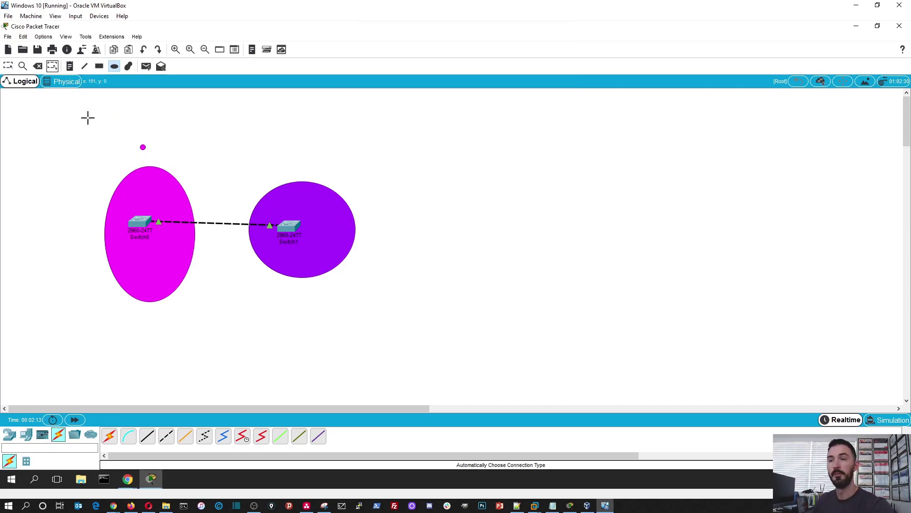
left_click(9, 66)
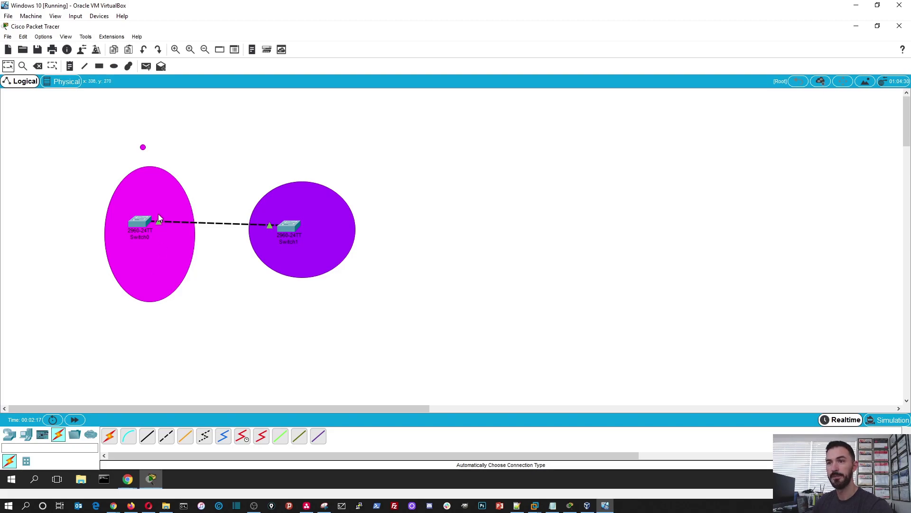
left_click(141, 225)
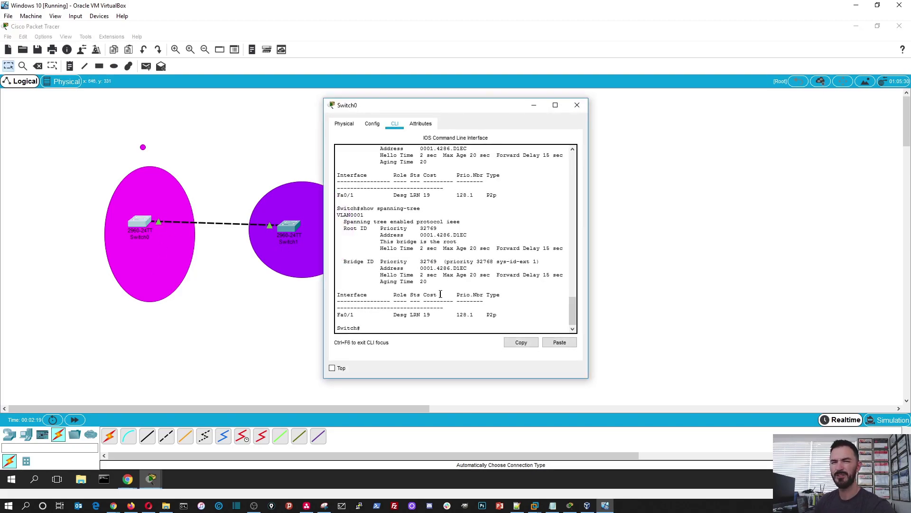
key("Return")
key("Return")
key("Return")
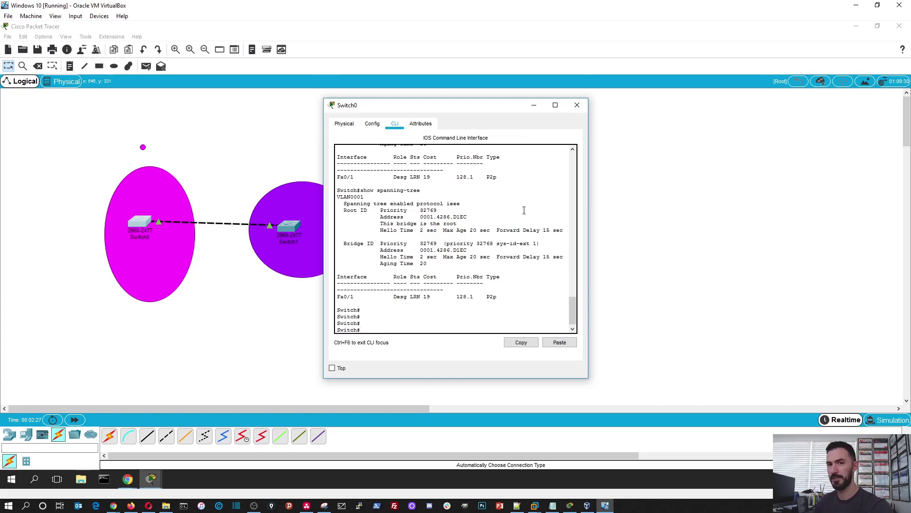
left_click(577, 104)
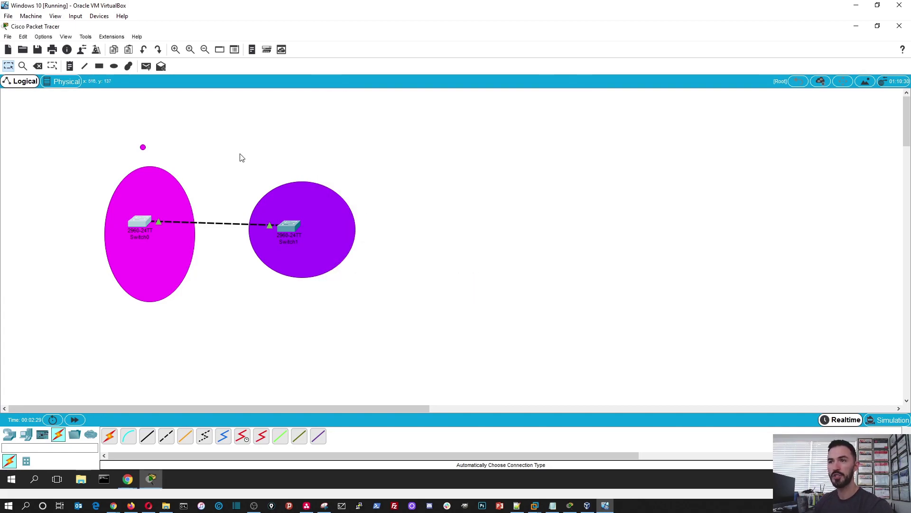
Step: Set the CLI and tooltip font sizes to 11 on the Preferences Font tab
left_click(43, 37)
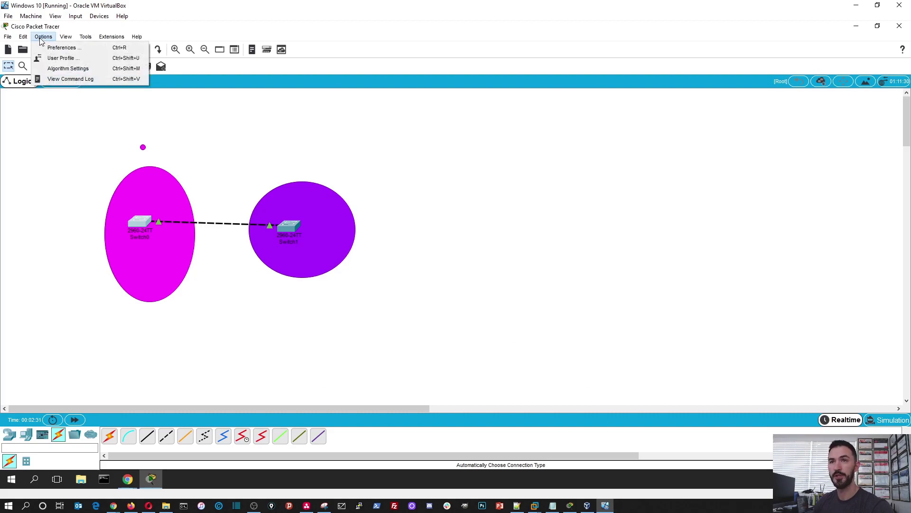
left_click(55, 49)
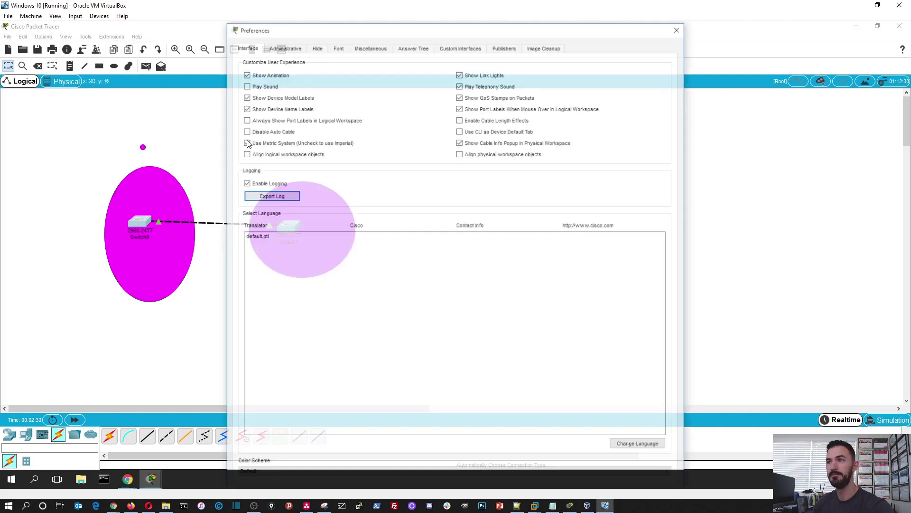
left_click(338, 46)
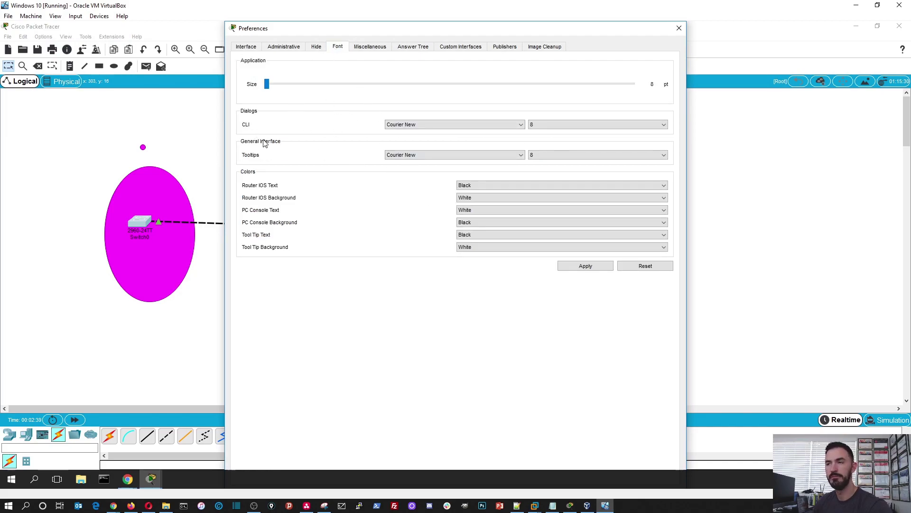
left_click(555, 125)
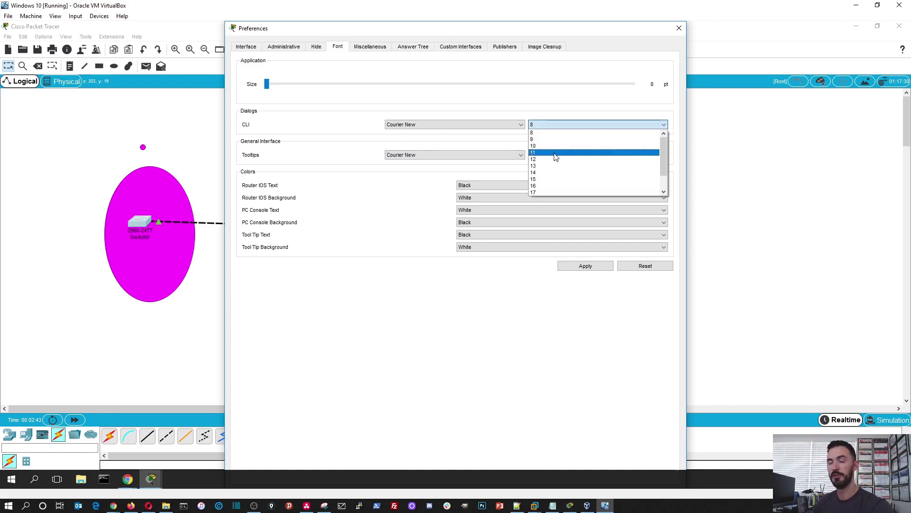
left_click(555, 152)
left_click(557, 155)
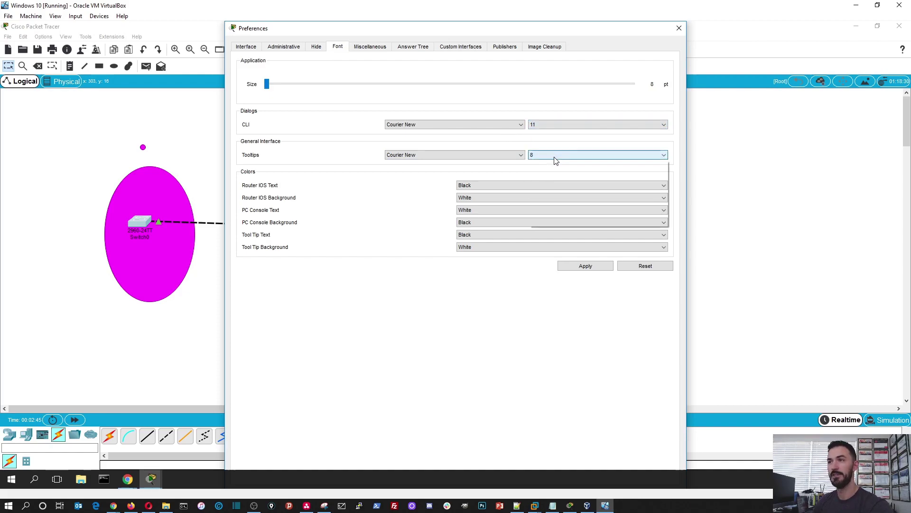
left_click(546, 184)
left_click(475, 198)
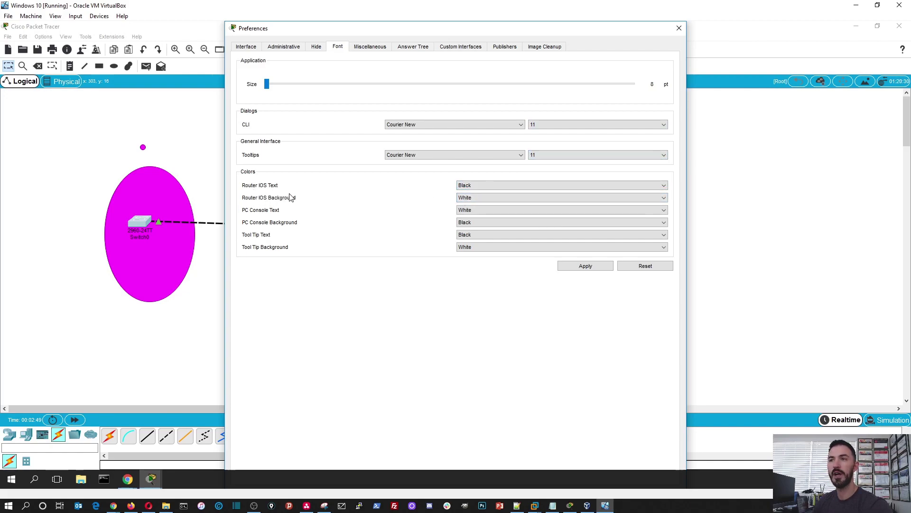
Step: Make Router IOS text white on a black background, apply, and close Preferences
left_click(488, 186)
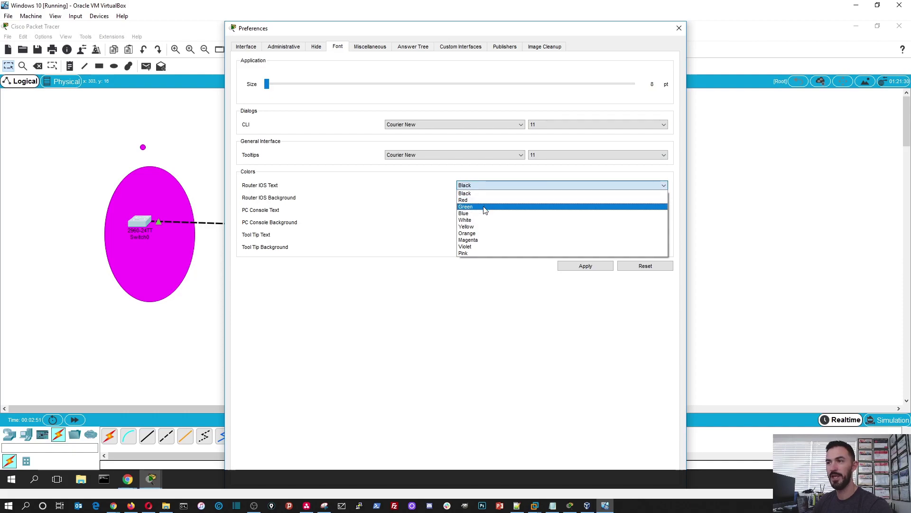
left_click(482, 222)
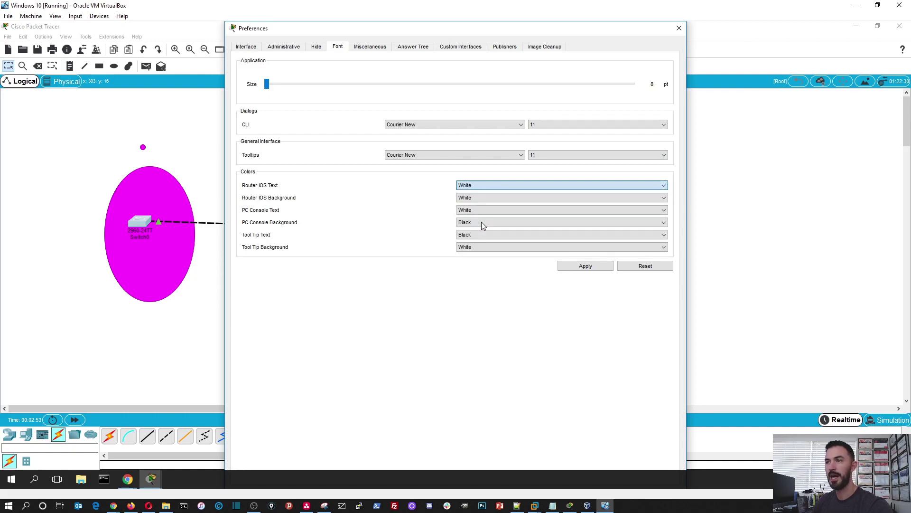
left_click(475, 198)
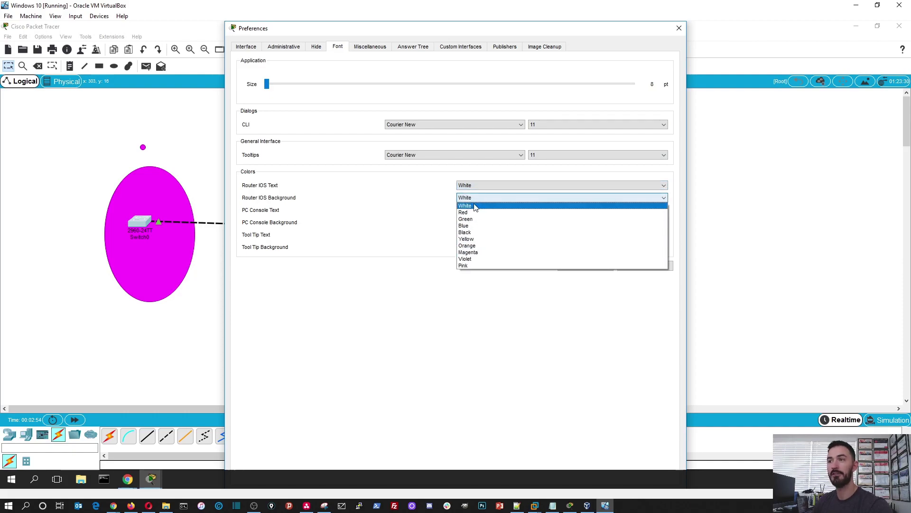
left_click(465, 232)
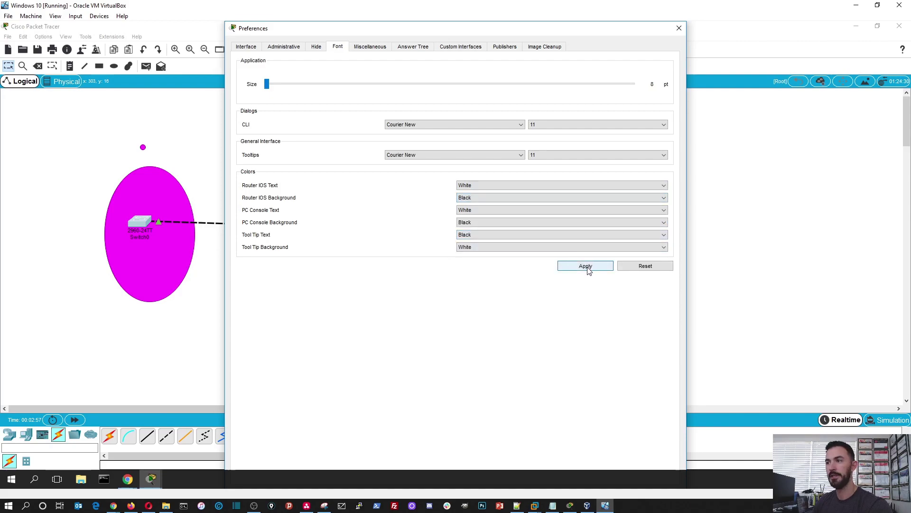
left_click(587, 267)
left_click(679, 28)
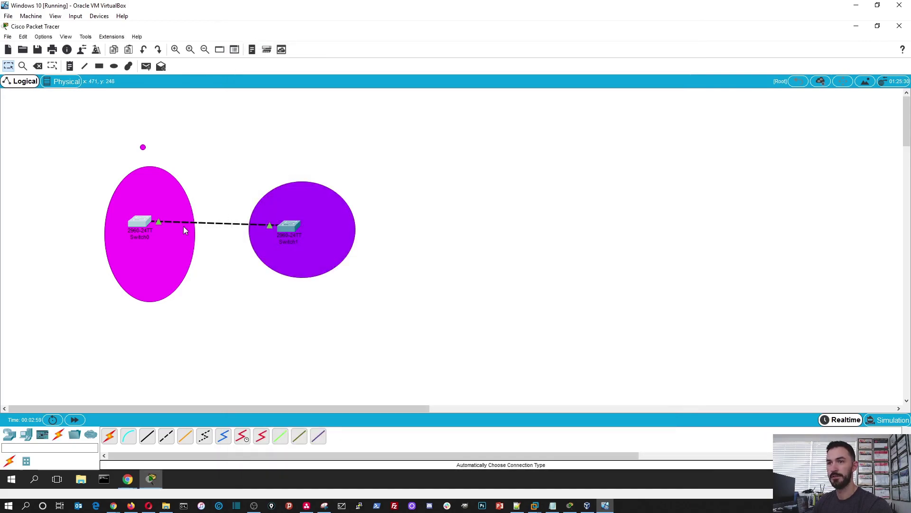
Step: Preview Switch0's maximized console in the new white-on-black colours, then close it
double_click(142, 220)
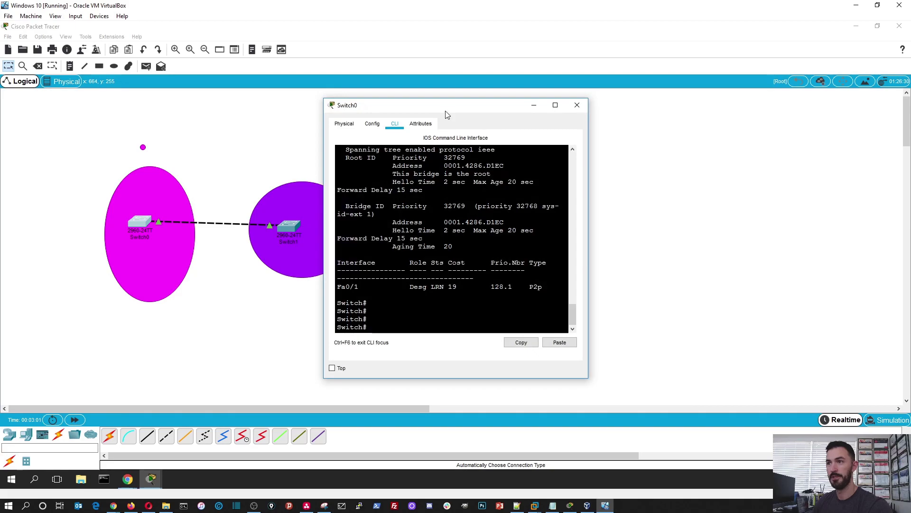
double_click(446, 106)
key("Return")
key("Return")
key("Return")
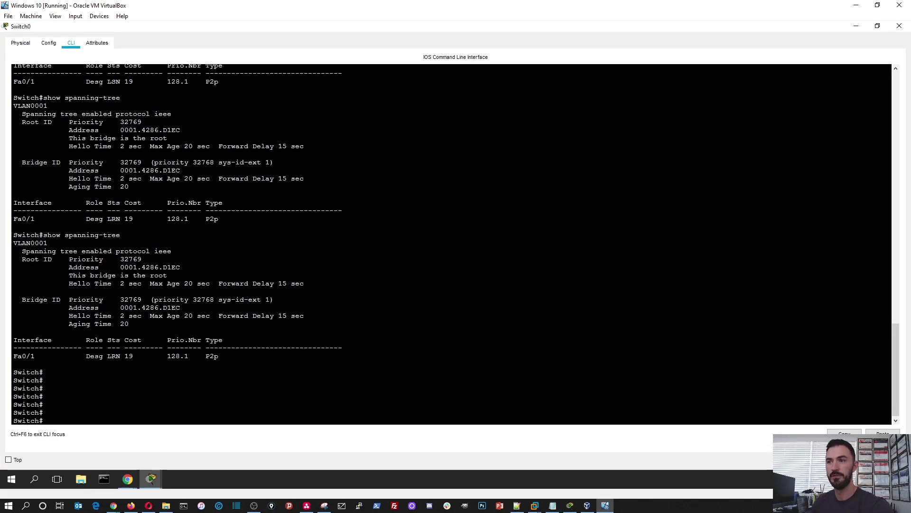
left_click(899, 26)
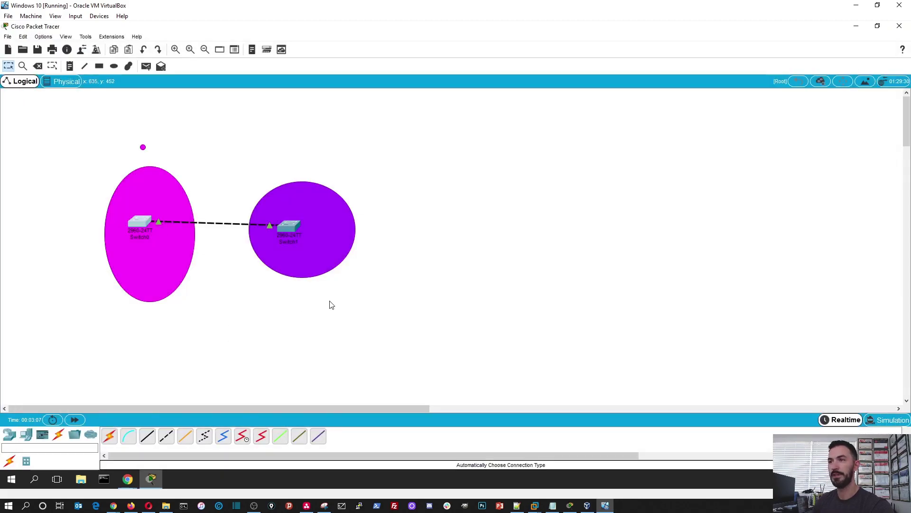
Step: Raise the CLI font size to 14 in Preferences and apply it
left_click(42, 37)
left_click(49, 46)
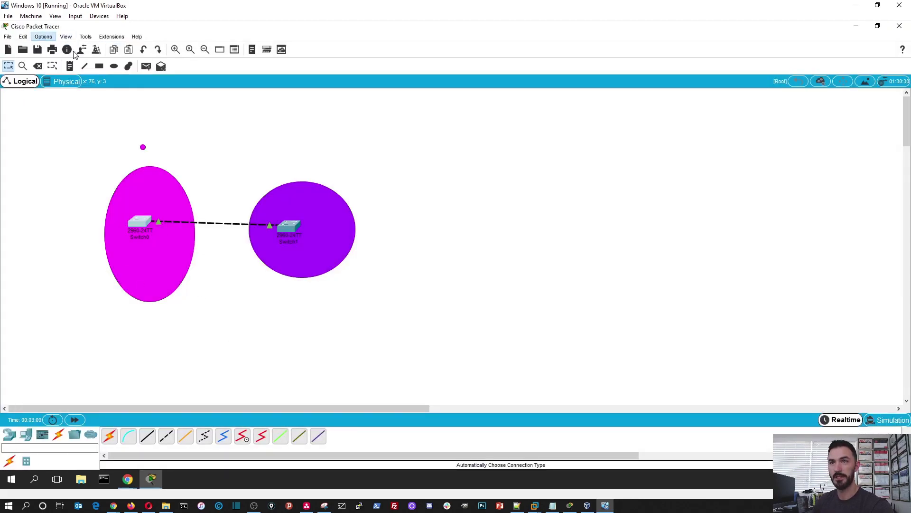
left_click(337, 46)
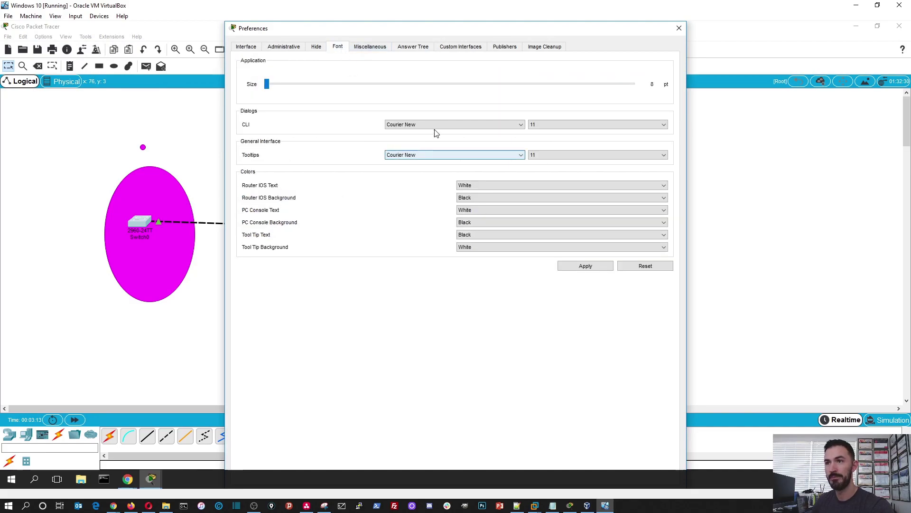
left_click(544, 126)
left_click(548, 175)
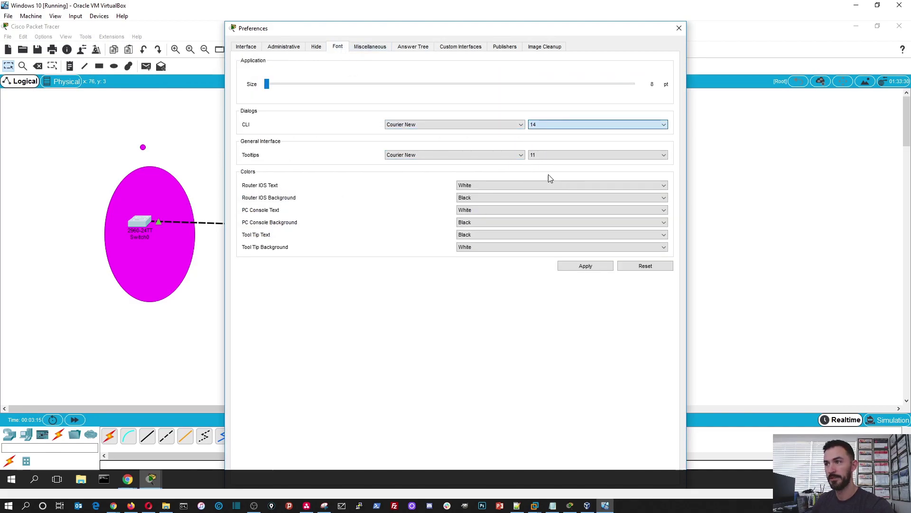
left_click(579, 267)
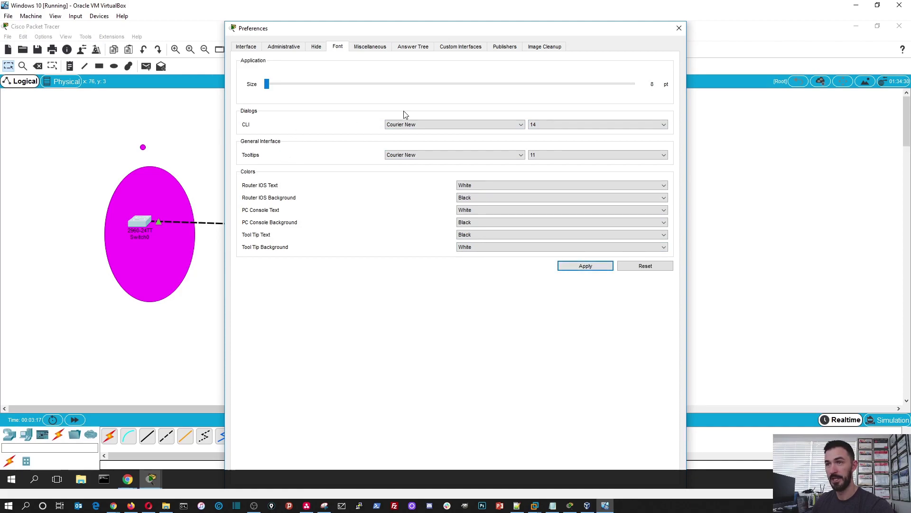
Step: Close Preferences and run 'show inter status' in Switch0's maximized console, showing Fa0/1 connected
left_click(679, 30)
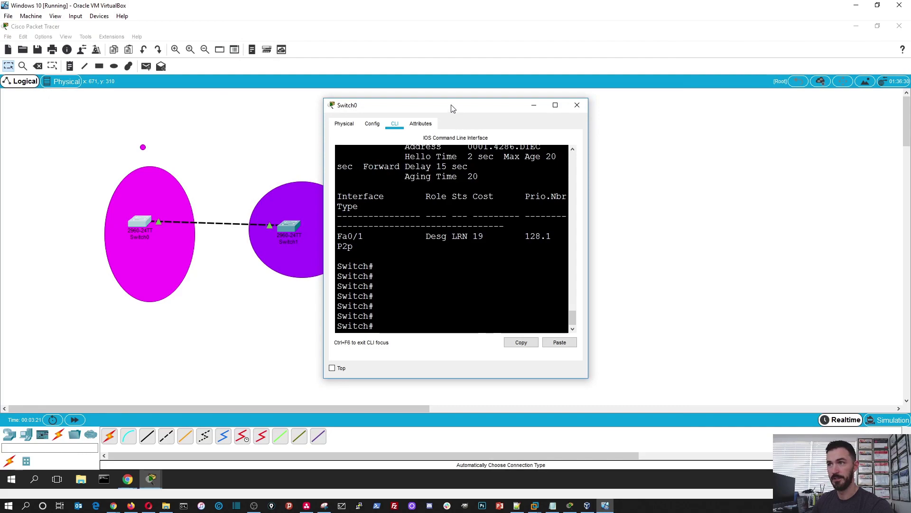
double_click(452, 109)
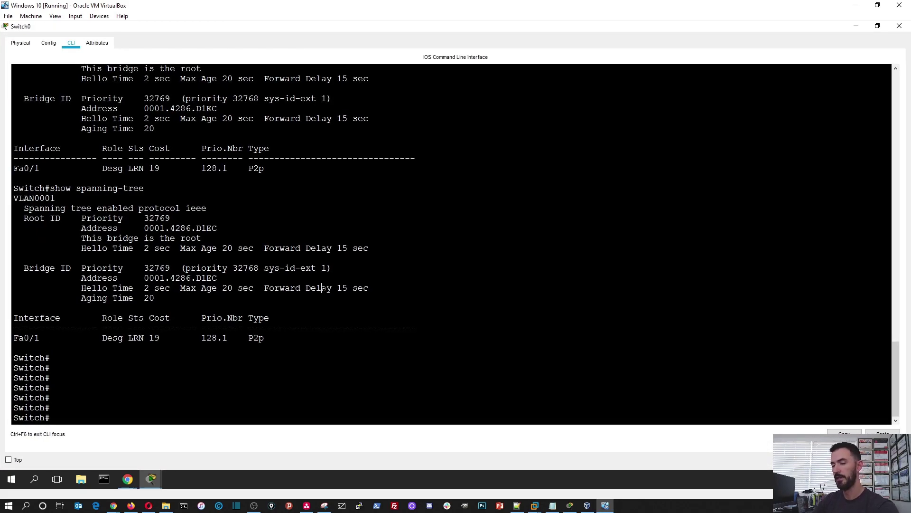
type("show inter st")
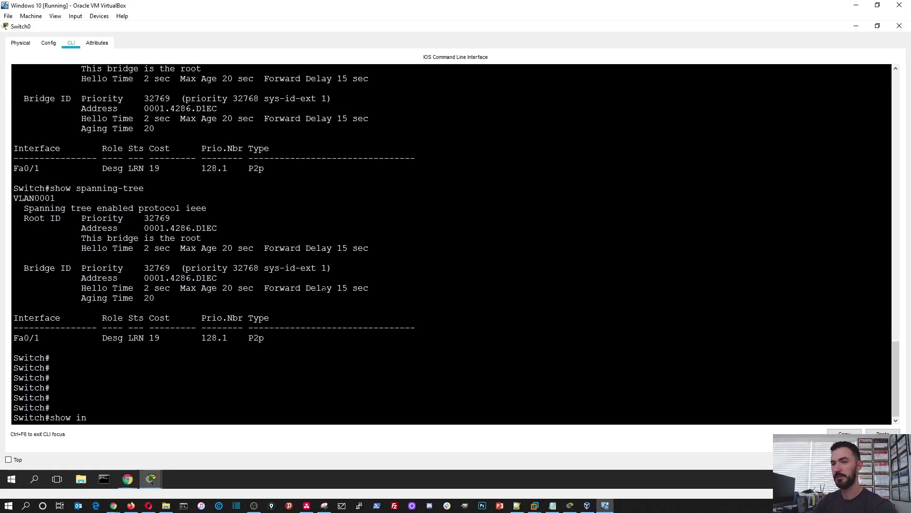
key("Tab")
key("Return")
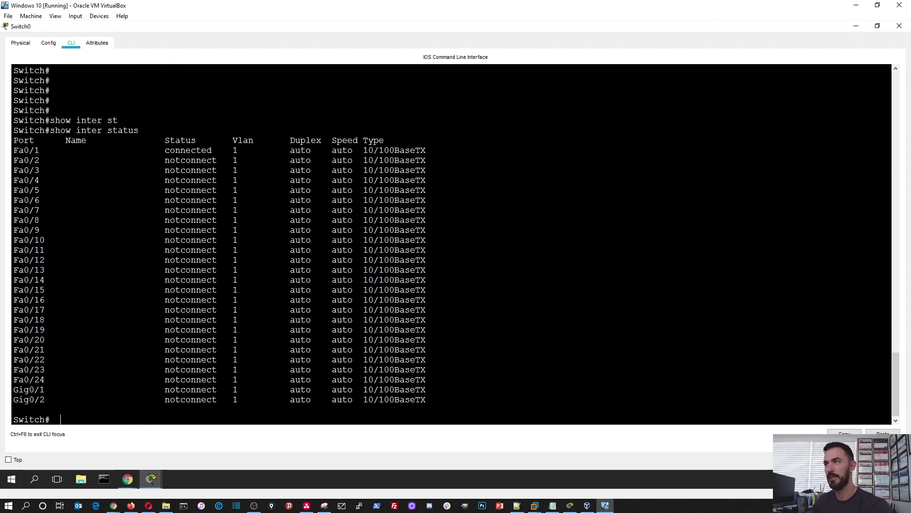
left_click(899, 26)
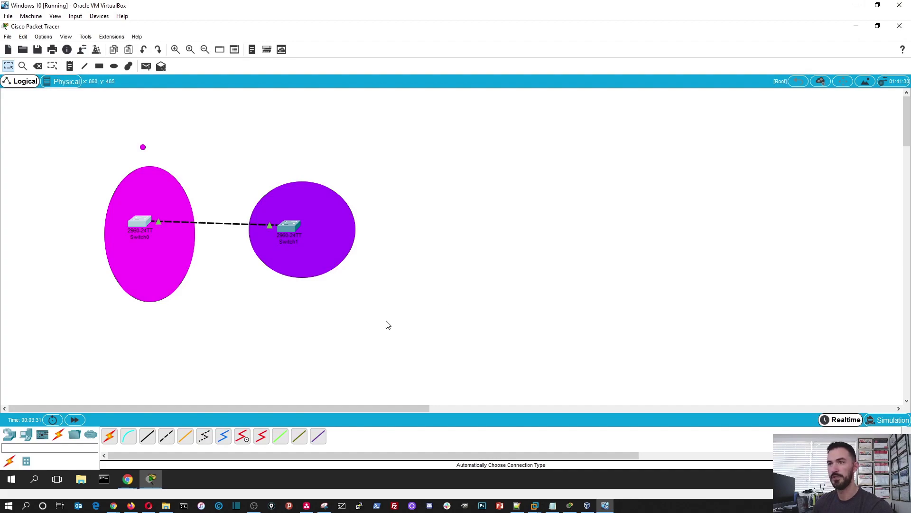